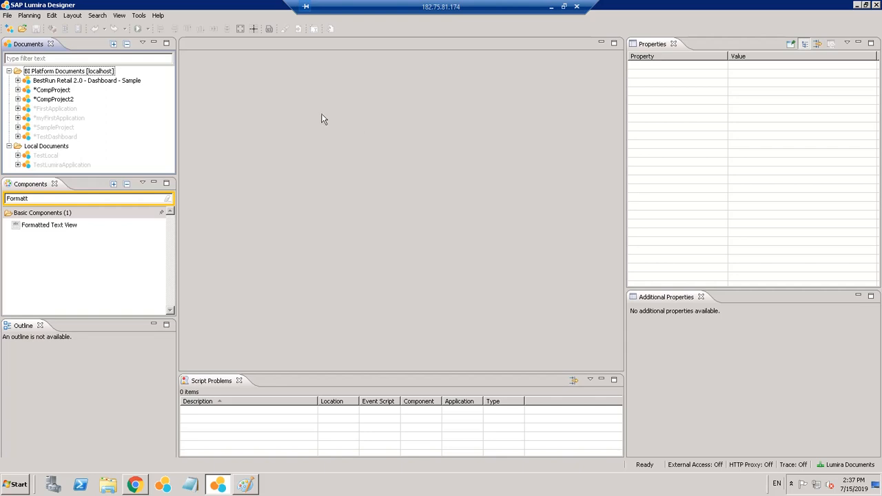
Step: Create a blank BI platform document named CompositionProject_1 and open its application
right_click(30, 74)
click(250, 141)
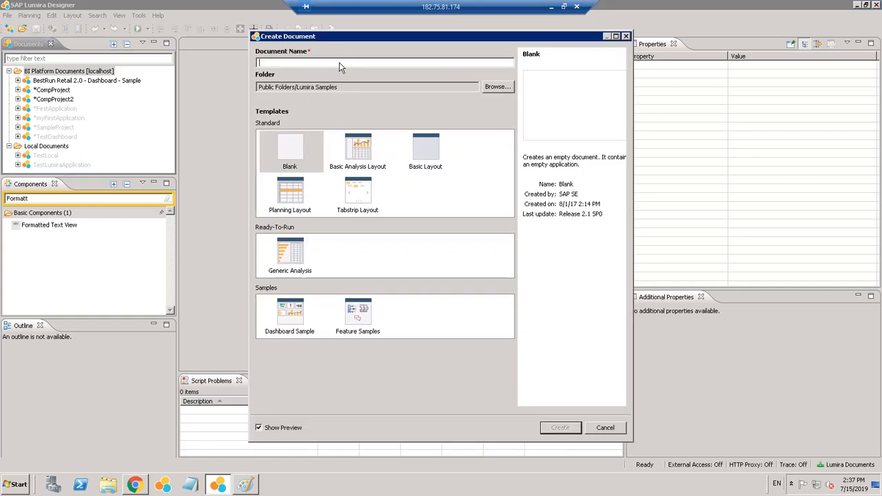
text(CompositionProje)
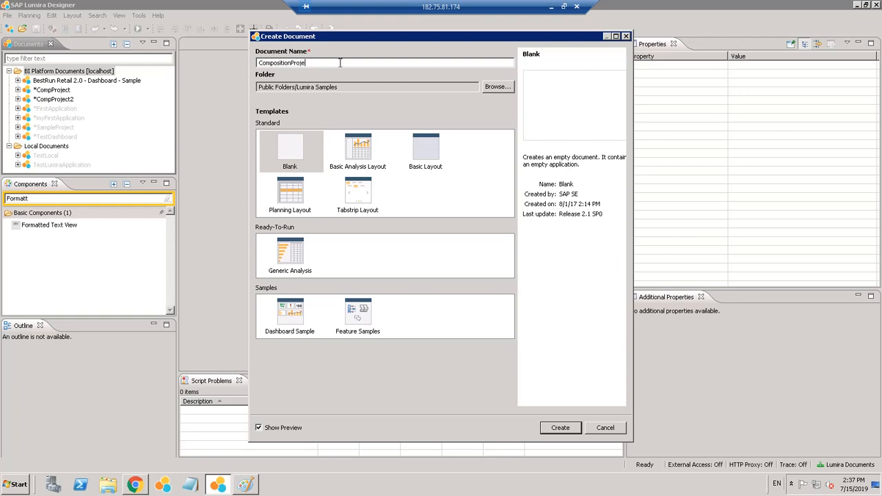
text(ct)
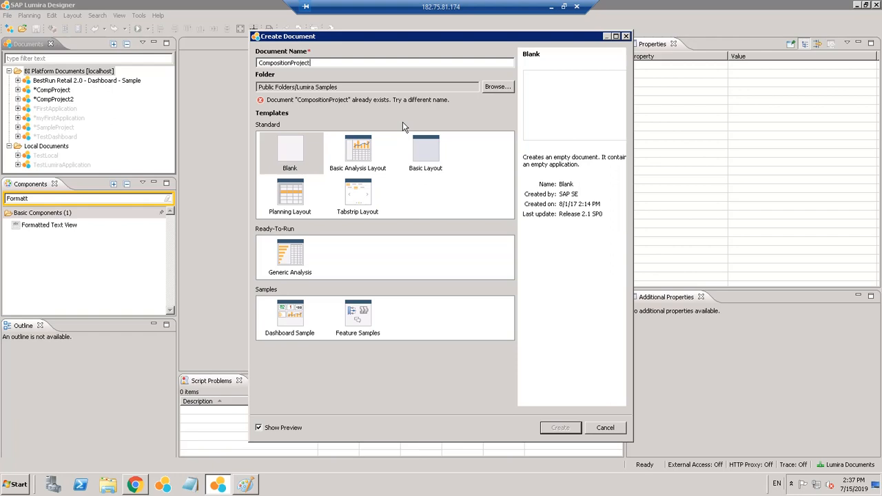
text(_1)
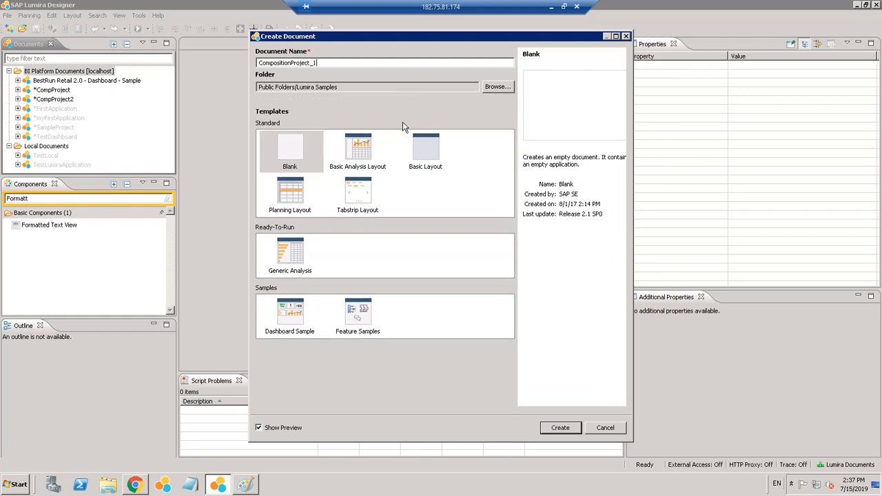
click(560, 428)
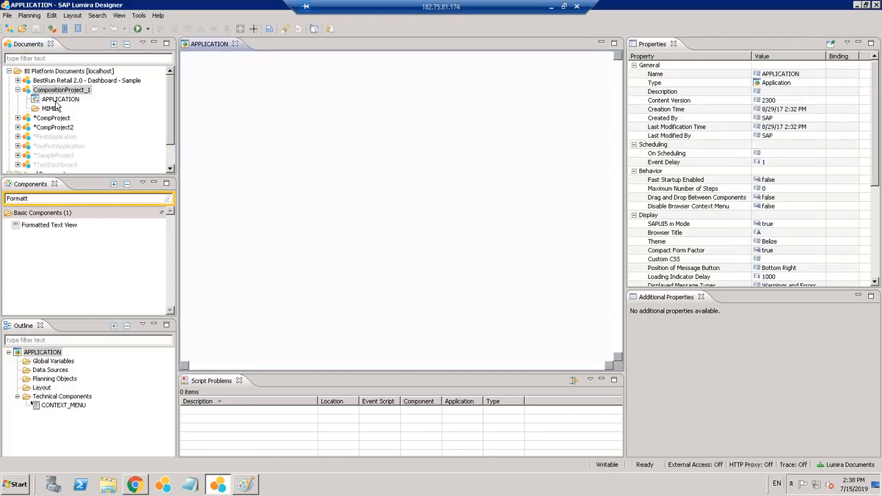
double_click(55, 101)
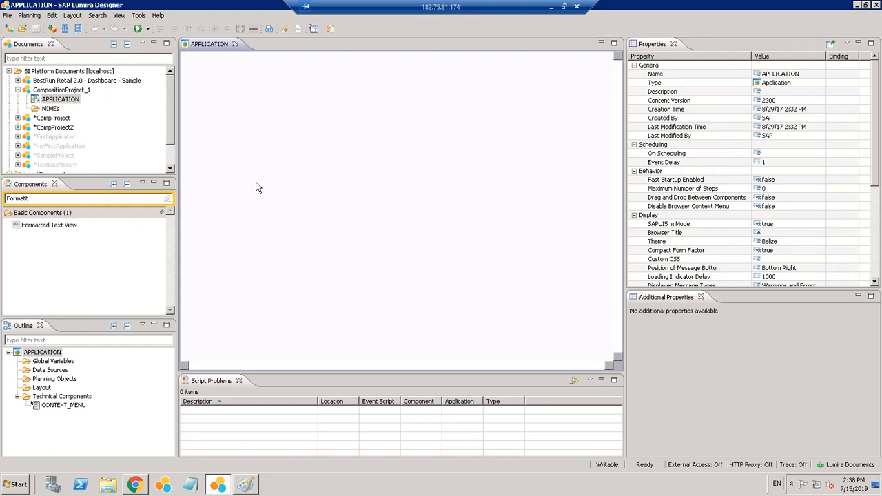
Step: Start adding a data source to the application, using the eFashion.unx universe as its connection
click(45, 371)
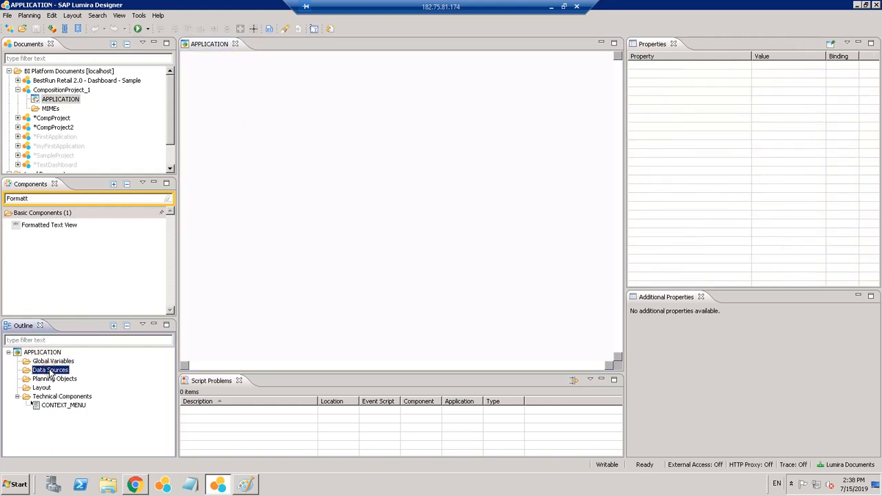
right_click(51, 373)
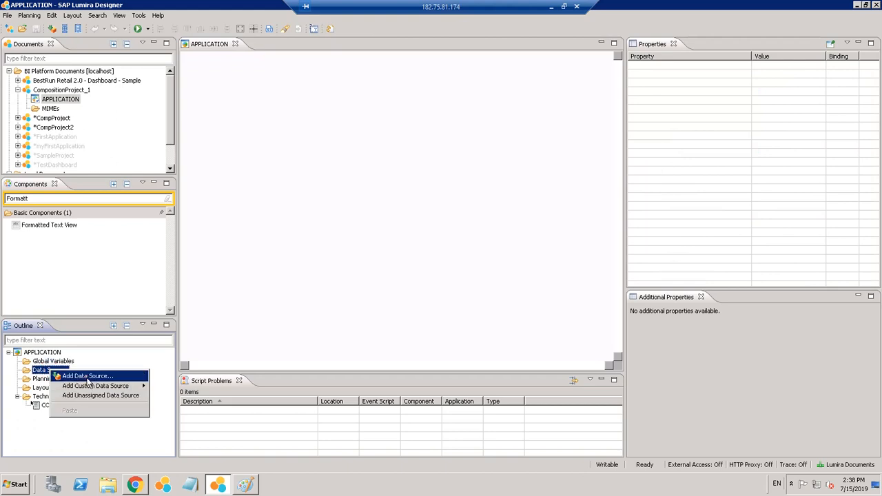
click(87, 377)
click(540, 155)
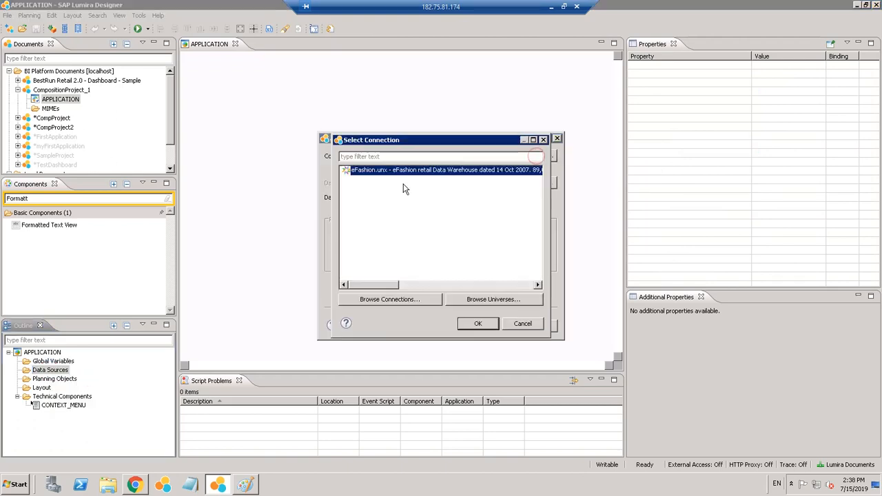
click(478, 323)
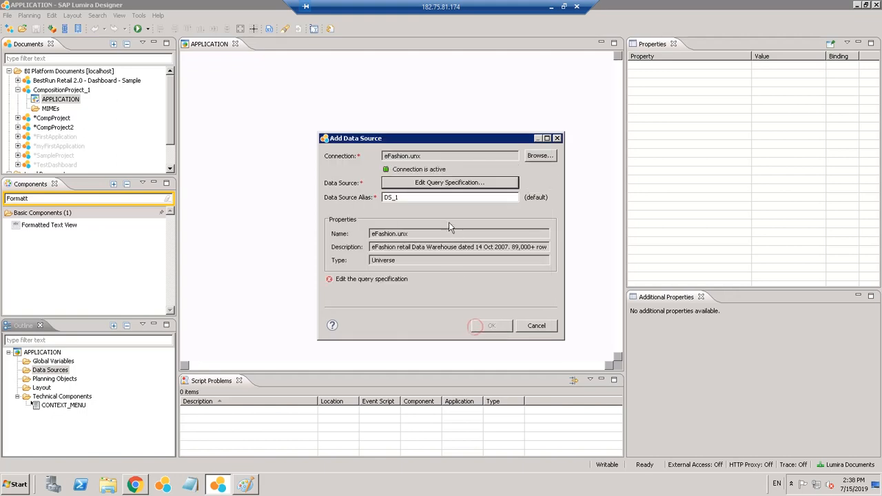
click(492, 184)
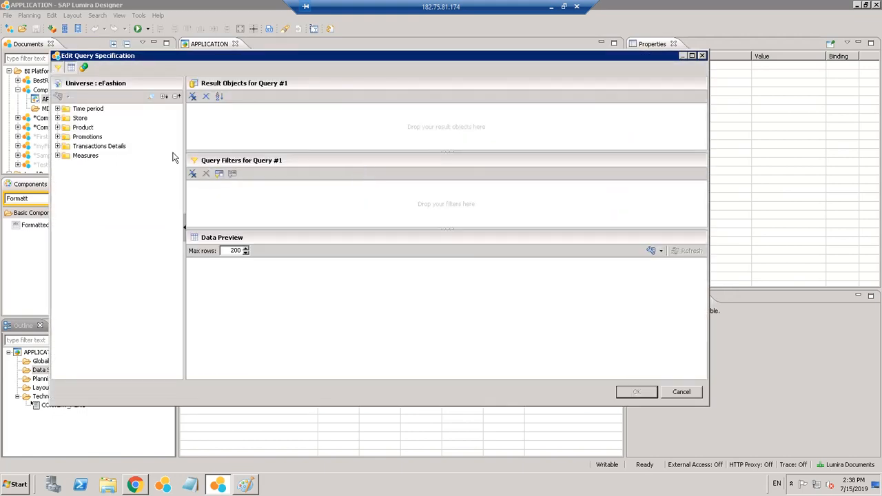
click(58, 109)
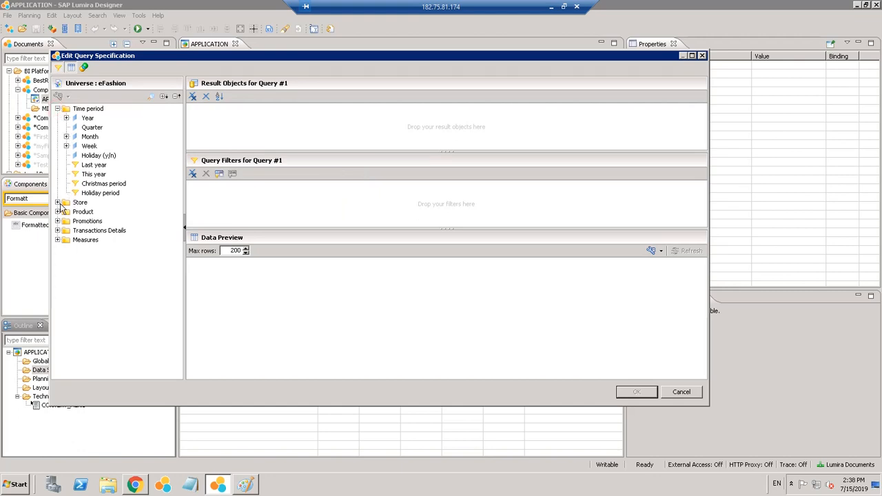
click(58, 202)
double_click(87, 213)
double_click(87, 221)
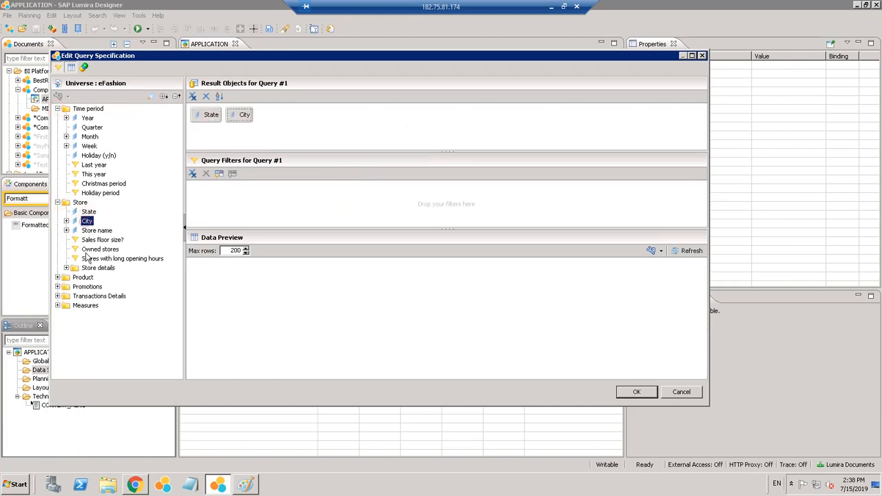
click(58, 306)
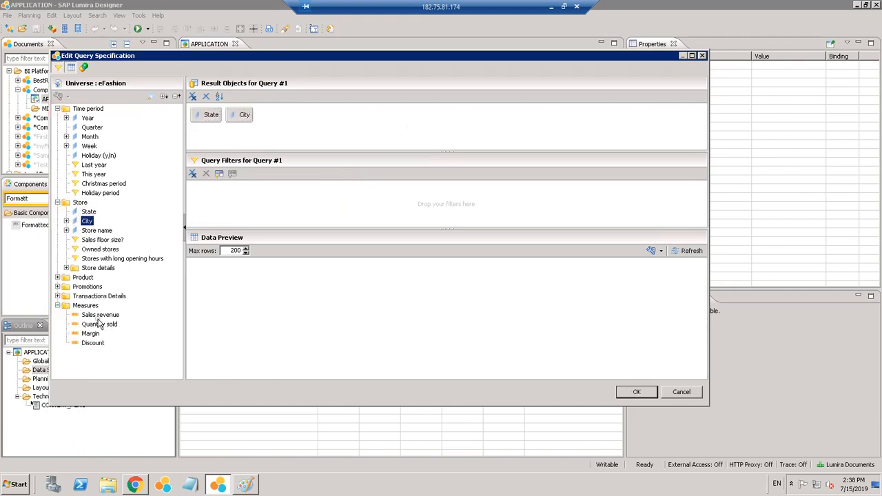
double_click(100, 314)
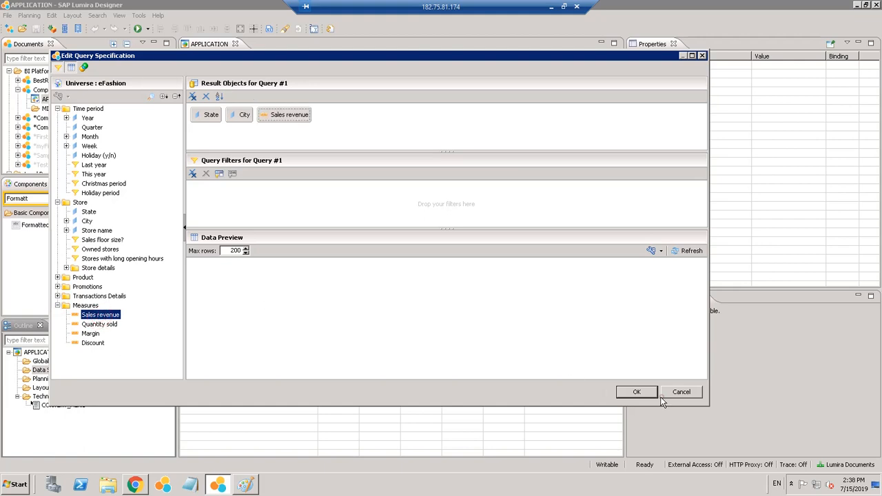
click(653, 395)
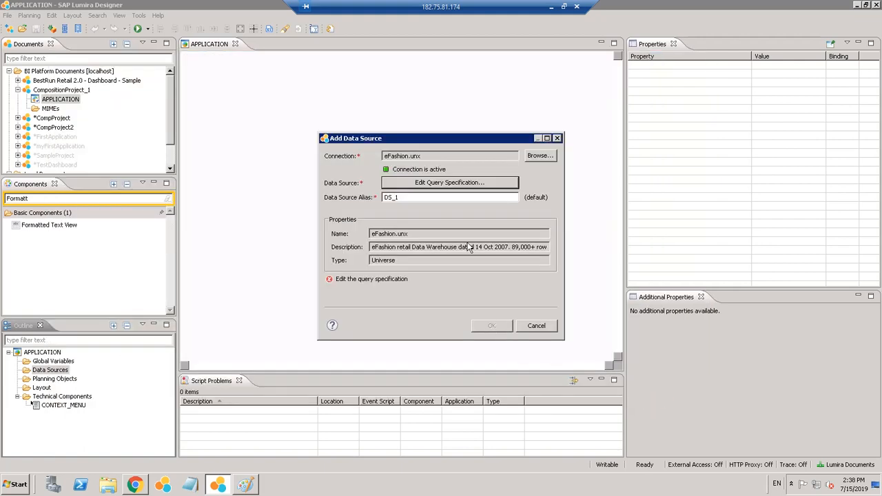
Step: Define the eFashion query with Sales revenue, State and City as result objects, and add the data source as DS_1
click(456, 183)
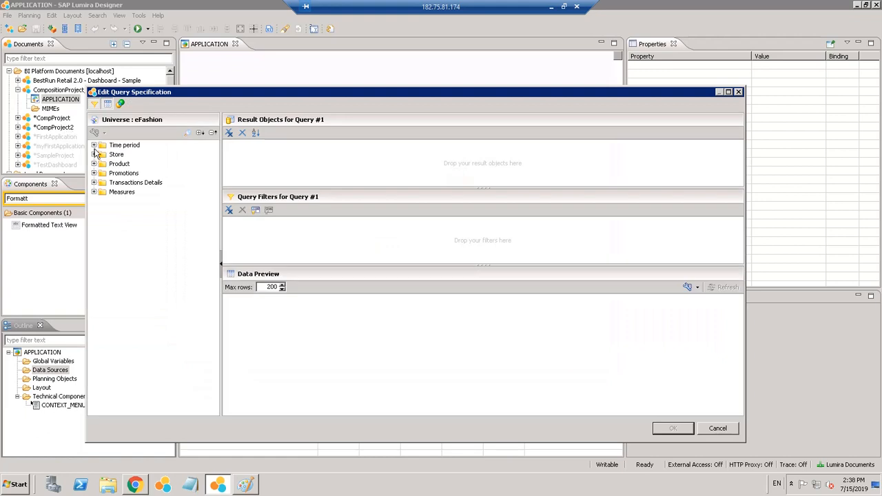
click(94, 164)
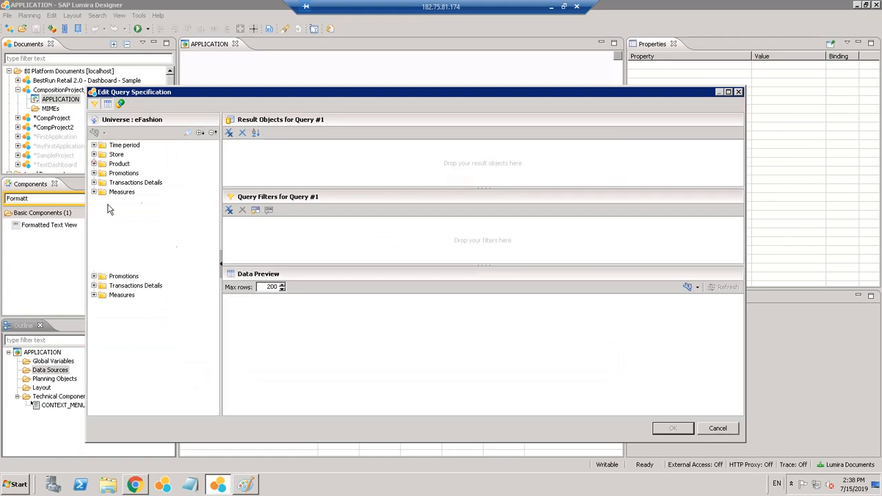
click(94, 154)
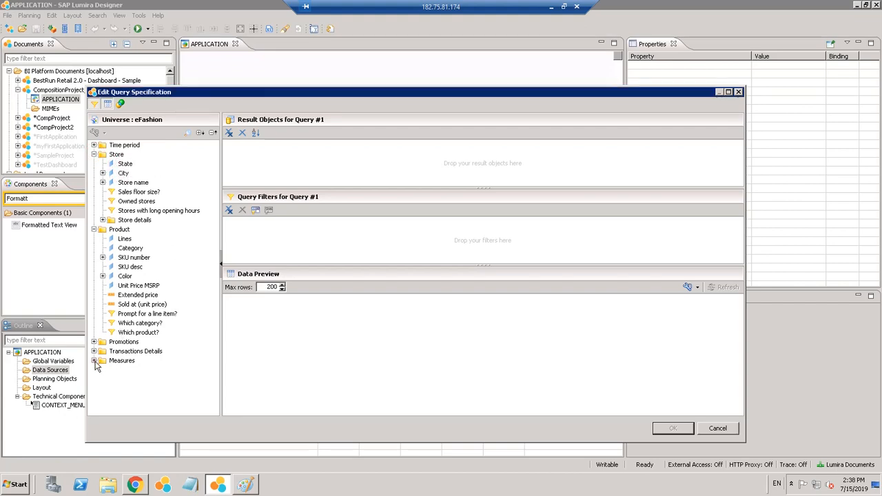
click(95, 361)
double_click(128, 370)
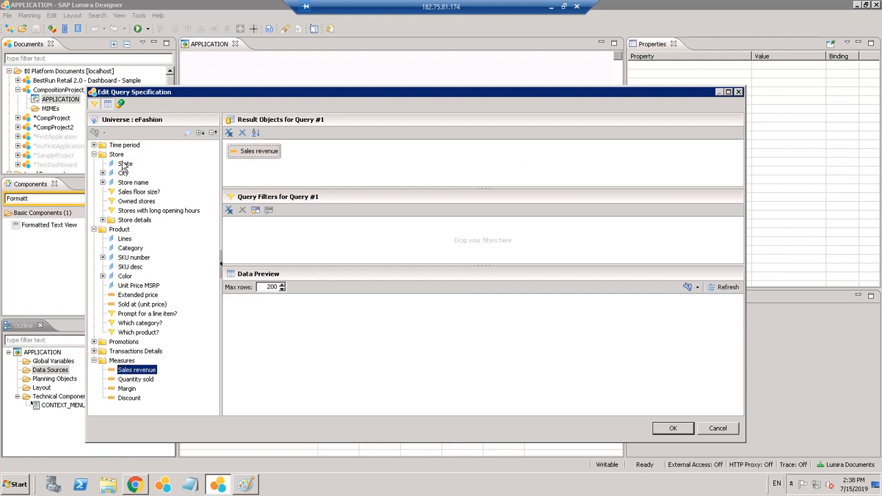
double_click(125, 164)
double_click(123, 173)
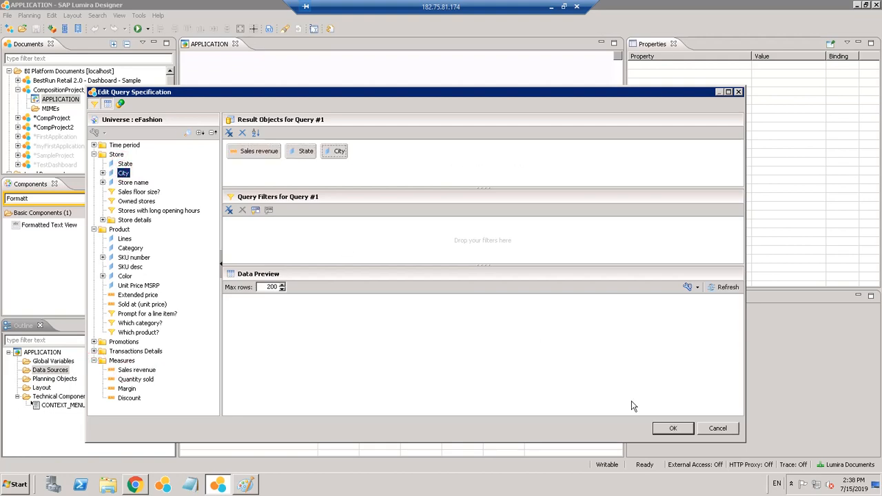
click(673, 429)
click(489, 325)
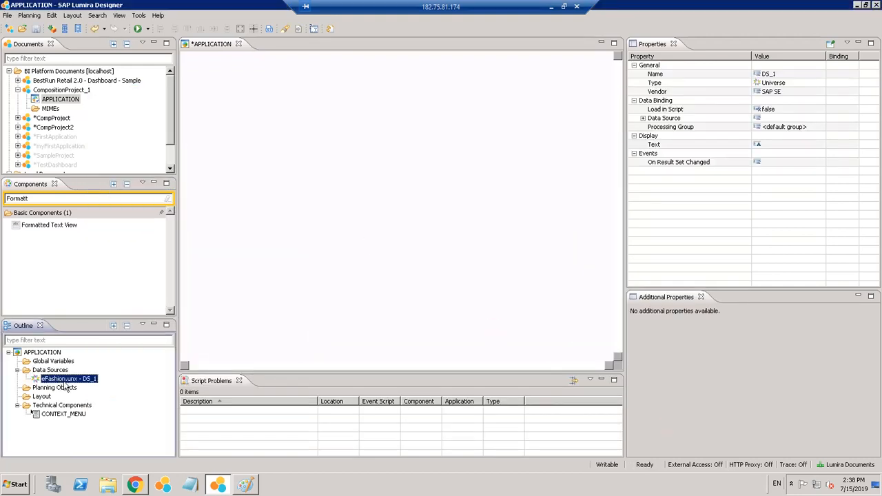
Step: Edit the initial view of the eFashion data source, putting State and then City in the rows
right_click(69, 382)
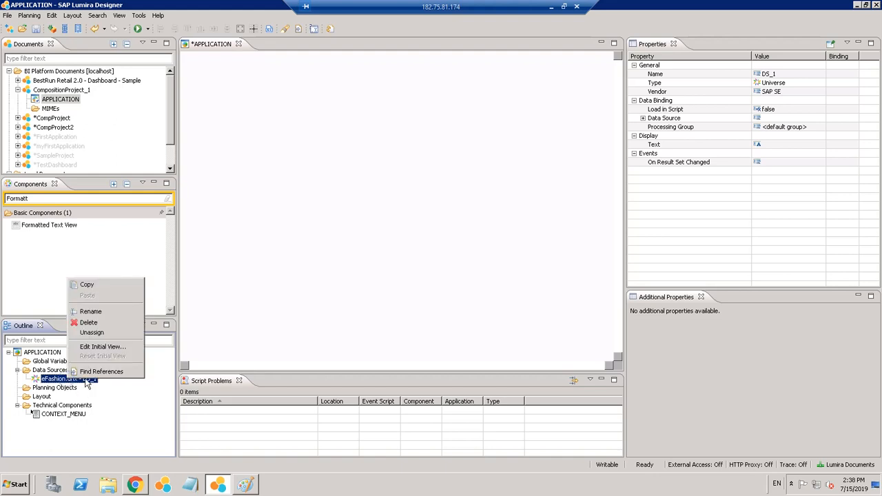
click(107, 349)
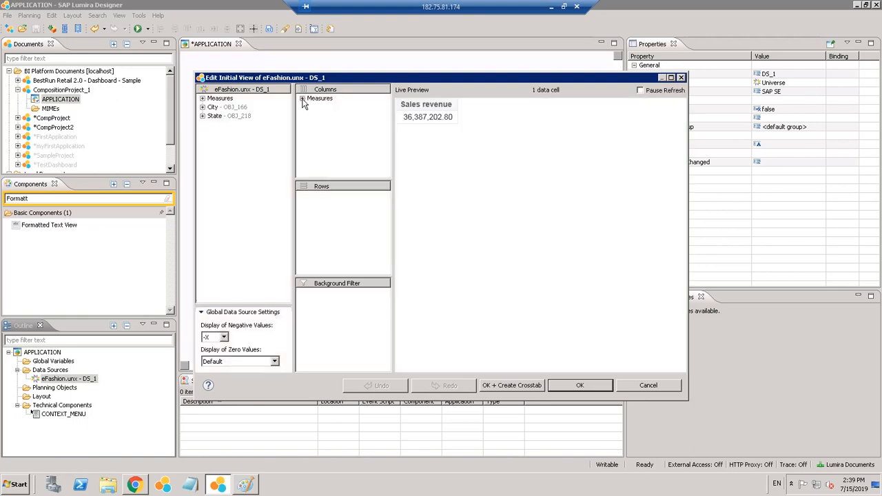
click(303, 99)
drag(214, 117, 326, 211)
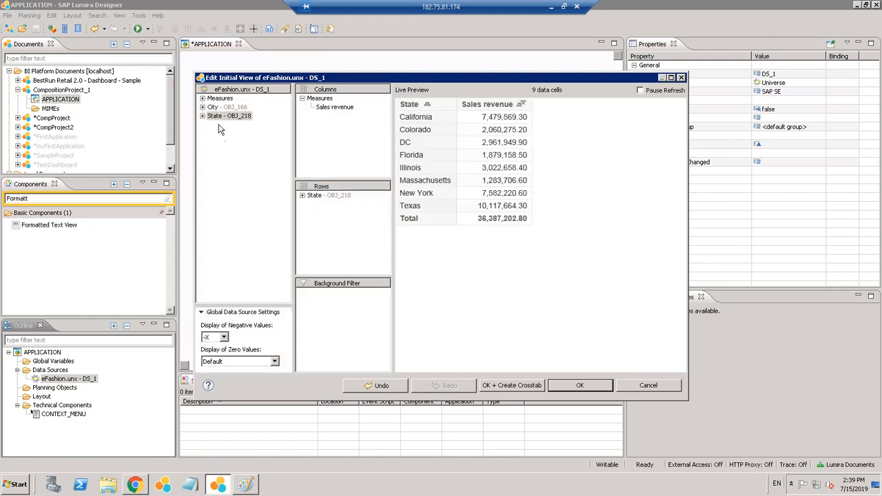
drag(218, 107, 311, 207)
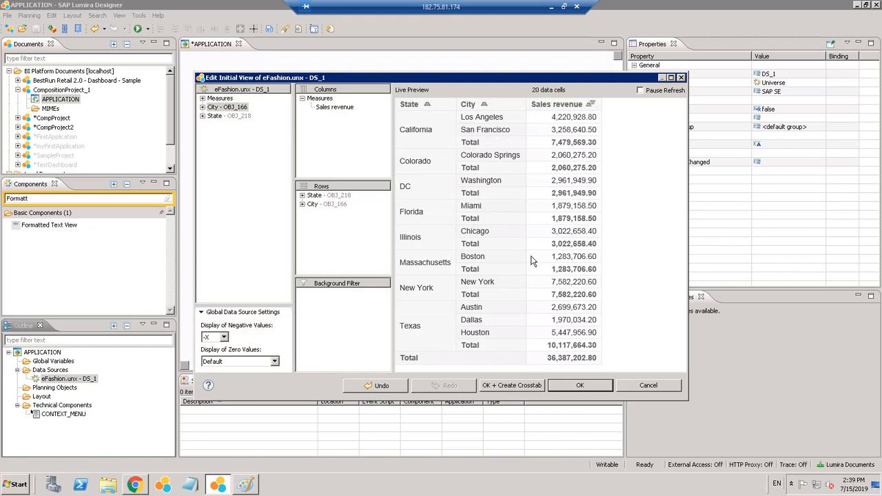
click(580, 385)
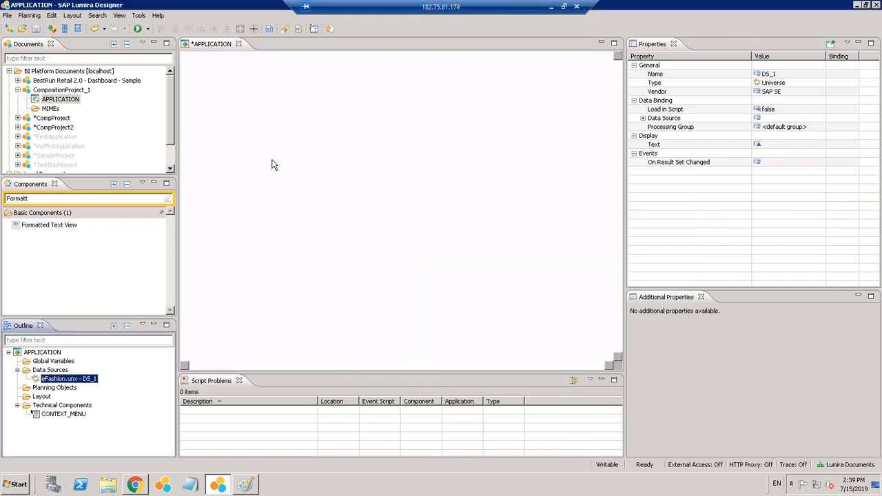
Step: Clear the component filter, place a Chart on the canvas at about 255 top and 123 left margin, and assign the eFashion data source to it
click(147, 198)
key(ctrl+a)
key(BackSpace)
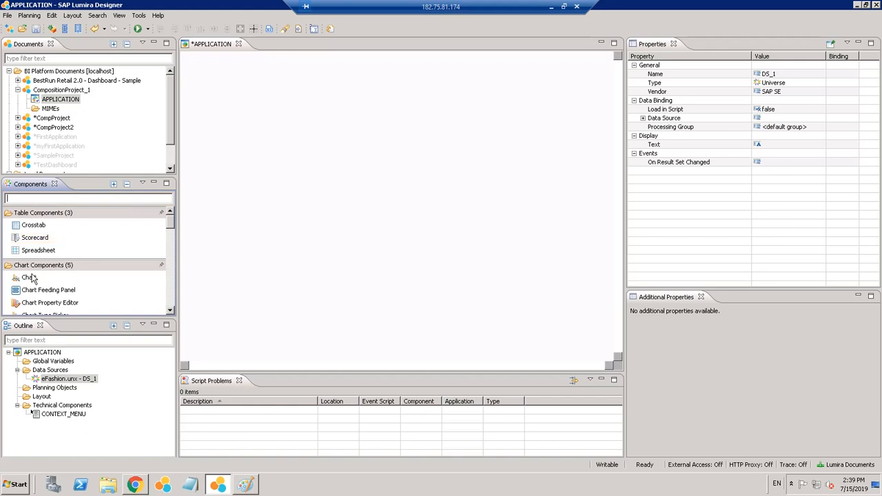
drag(30, 277, 248, 196)
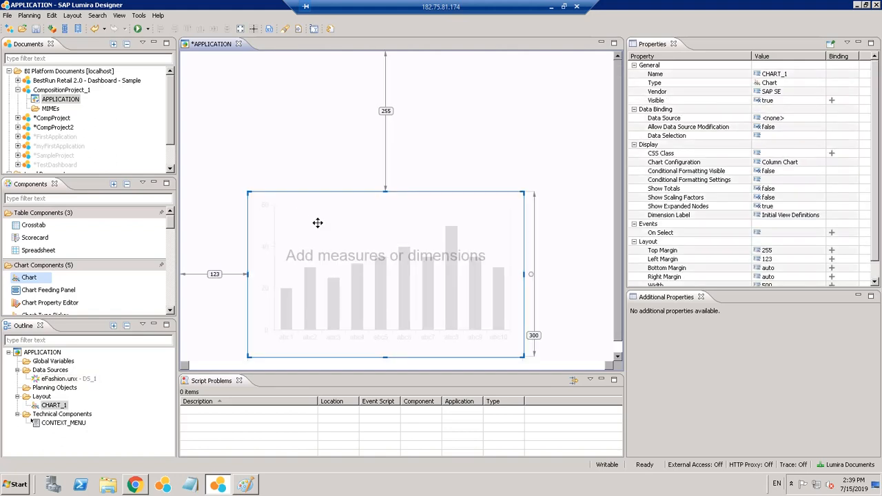
drag(60, 380, 329, 271)
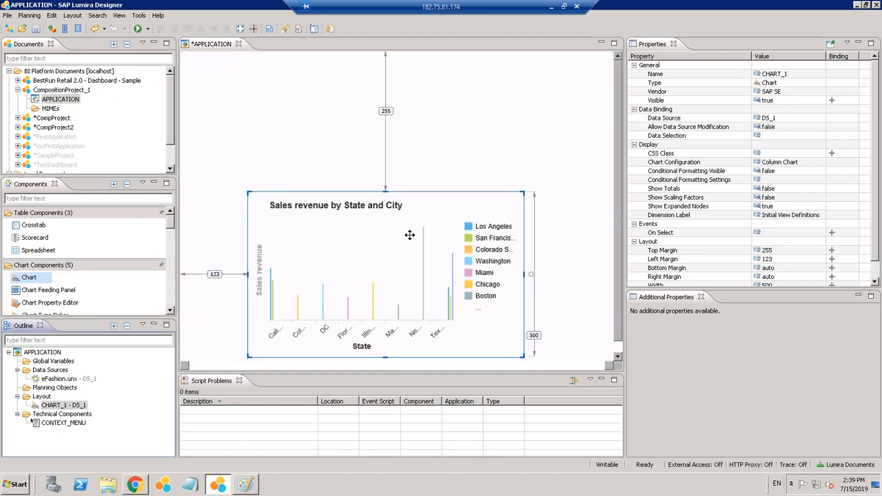
Step: Change the chart's type to Stacked Column and save the application
click(807, 163)
click(819, 162)
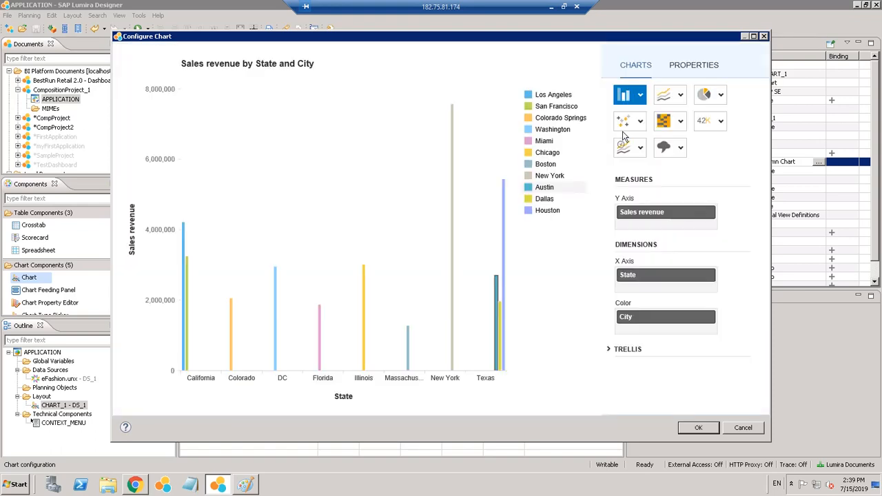
click(644, 96)
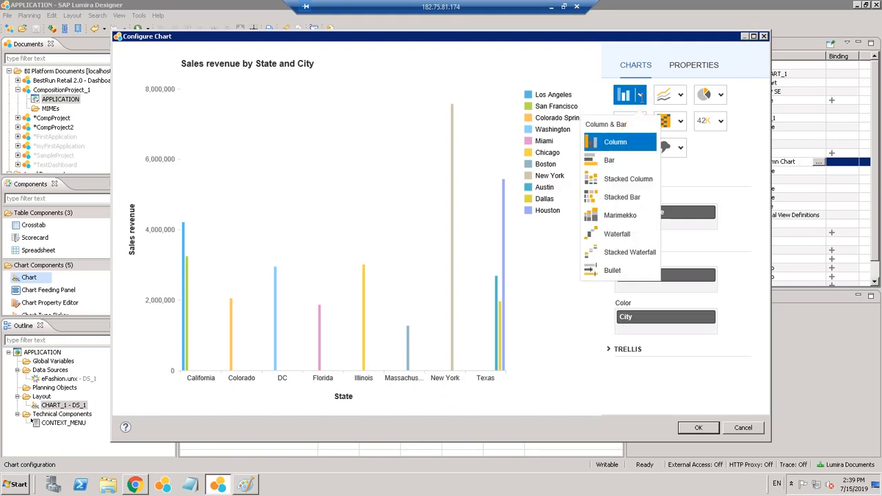
click(624, 181)
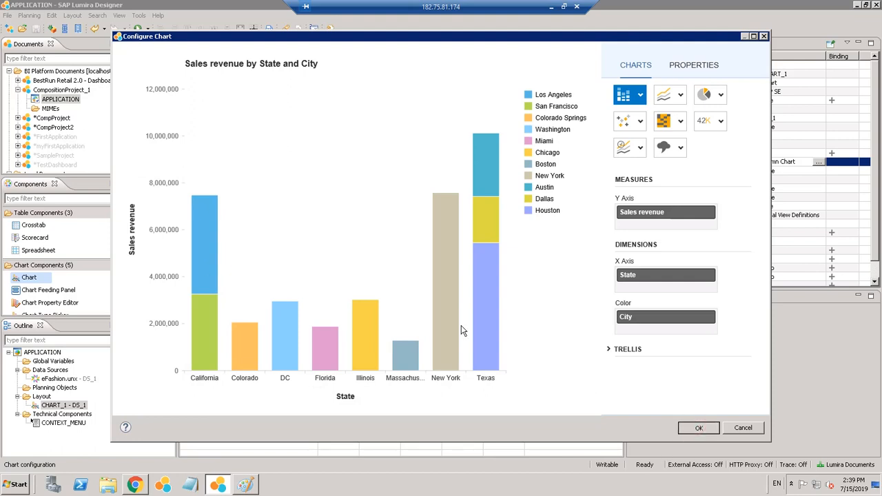
key(Return)
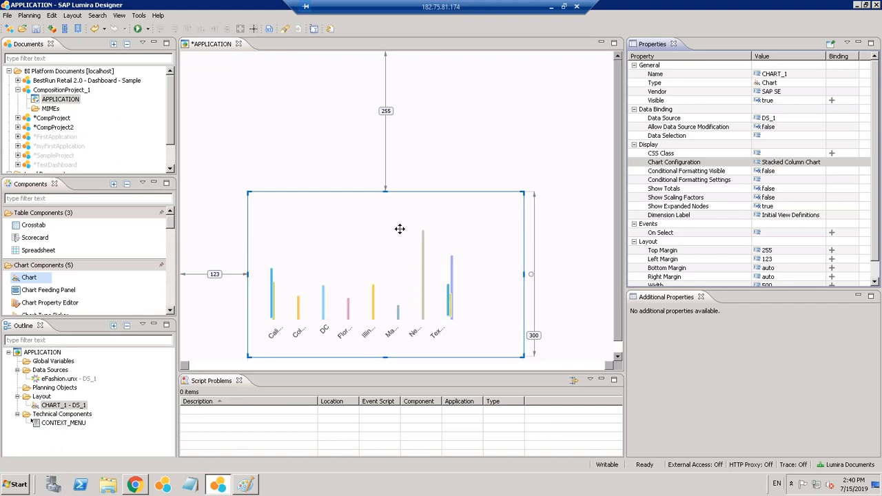
click(34, 31)
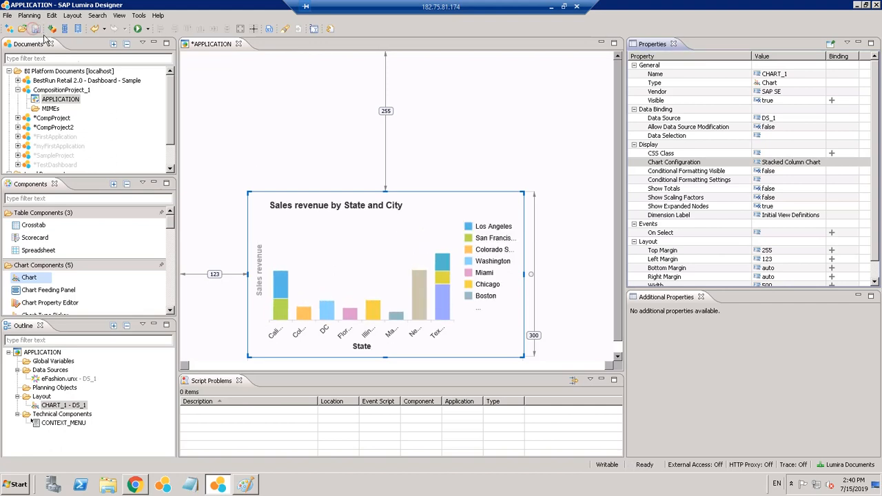
Step: Move the chart to a top margin of about 186 and a left margin of about 93, and save the application
drag(314, 205, 296, 169)
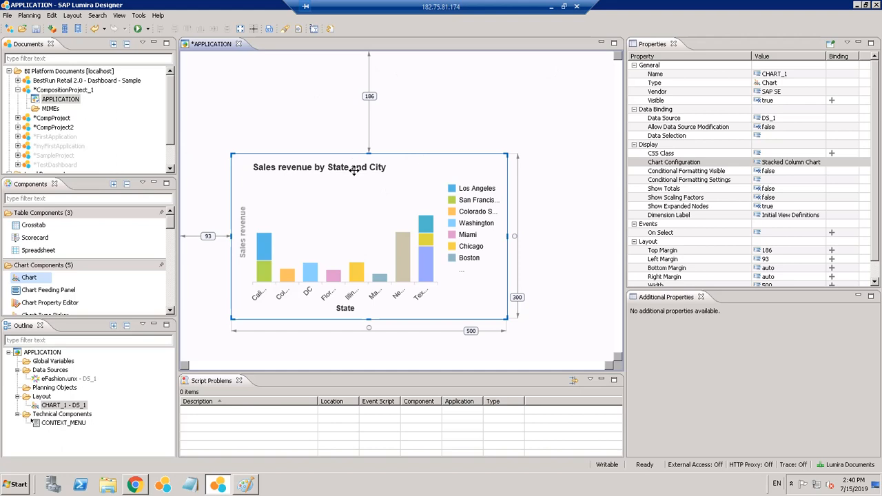
click(36, 28)
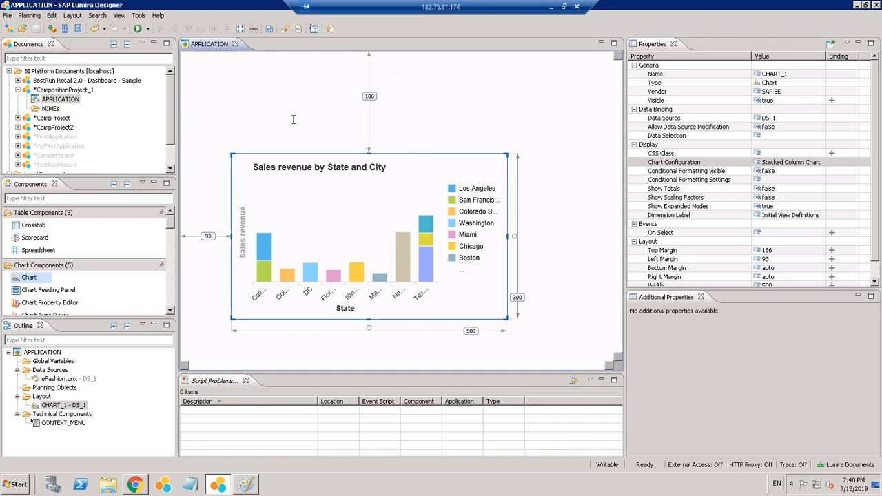
Step: Create a composite named DASHBOERDHEADER in the CompositionProject_1 document
right_click(71, 91)
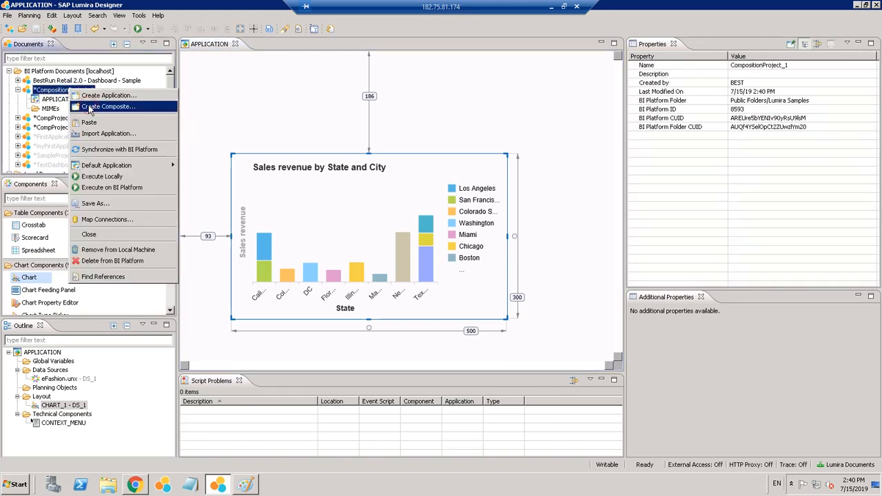
click(90, 108)
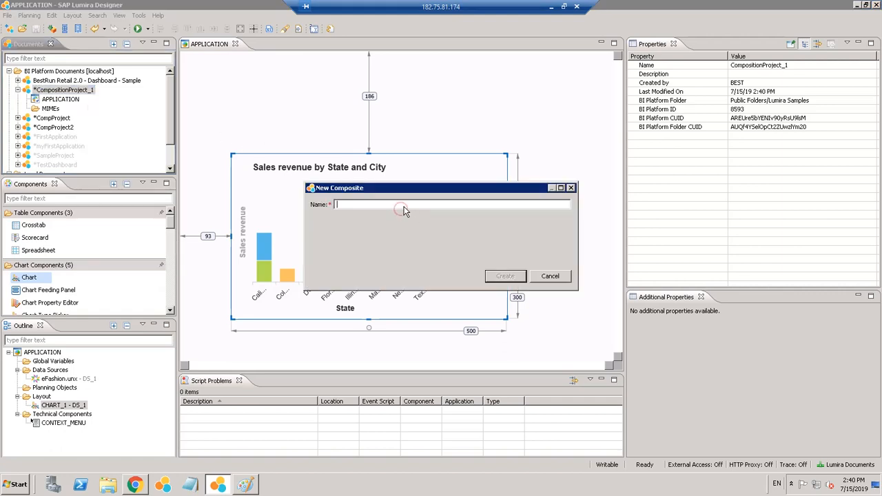
text(DASHBOERDHEADER)
click(502, 278)
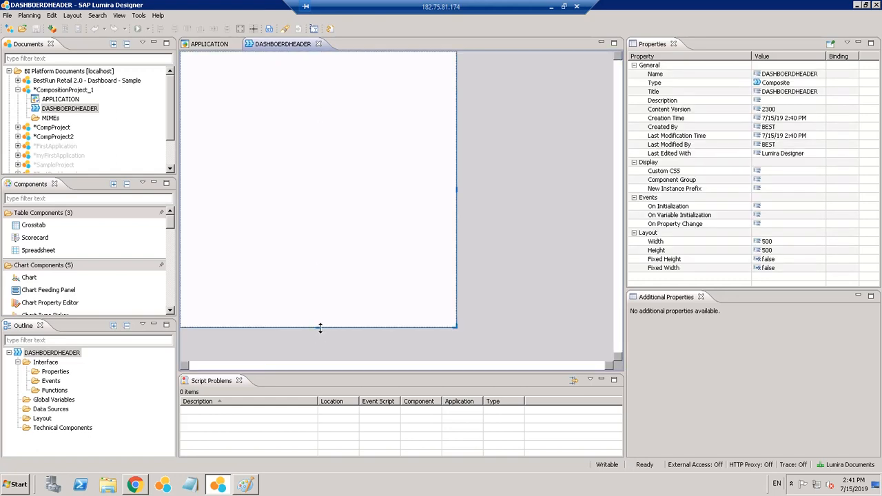
Step: Resize the composite's canvas to about 780 wide and 78 high, and save it
drag(321, 328, 316, 95)
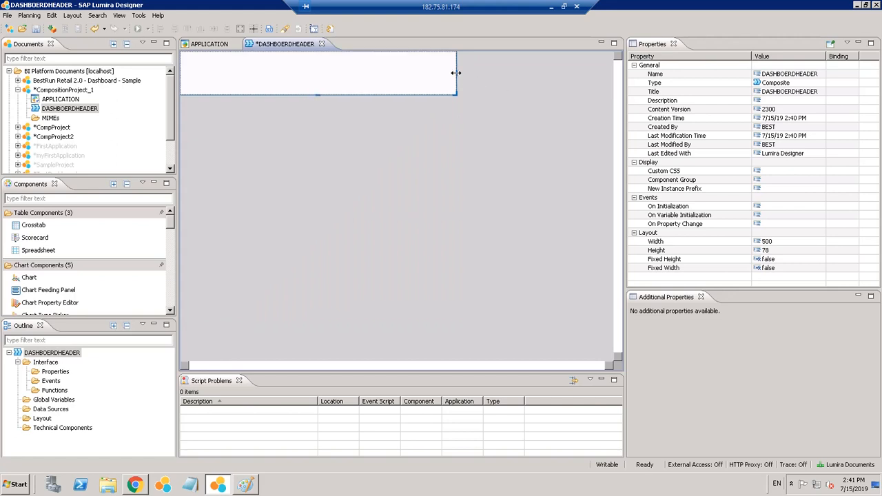
drag(563, 71, 610, 73)
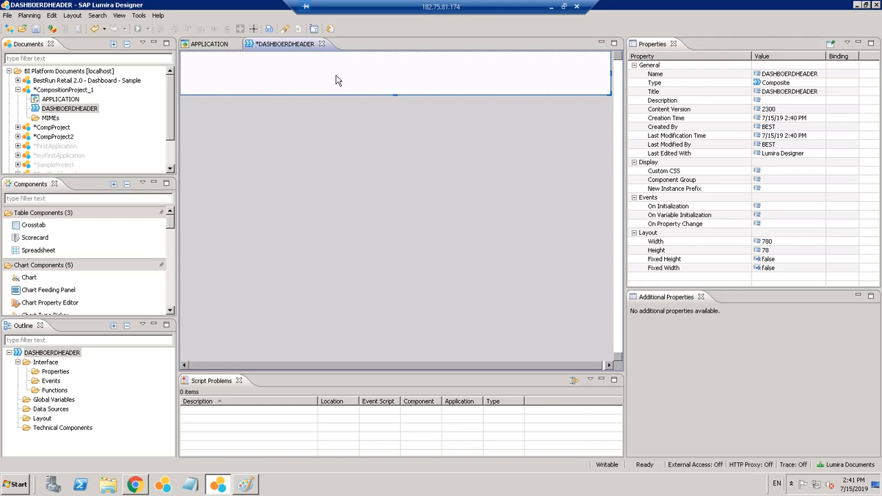
key(ctrl+s)
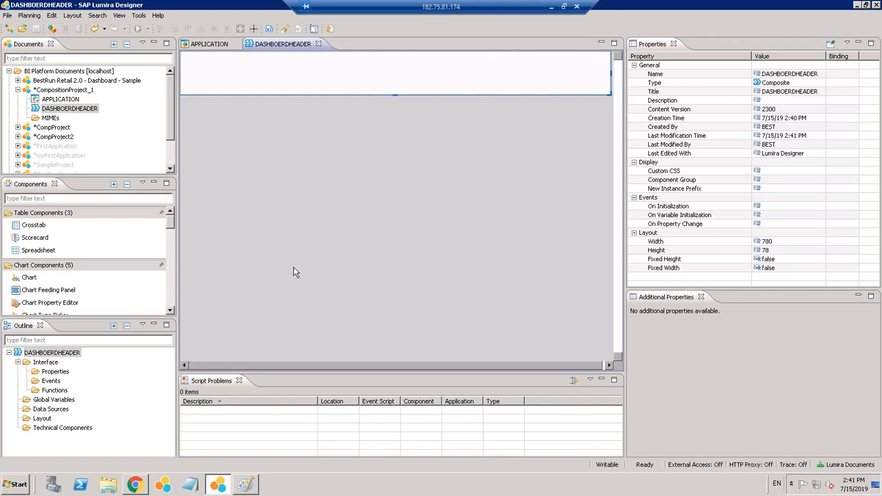
Step: Find the Formatted Text View component and place it on the composite at about 32 top and 46 left margin
click(42, 198)
text(Formatted)
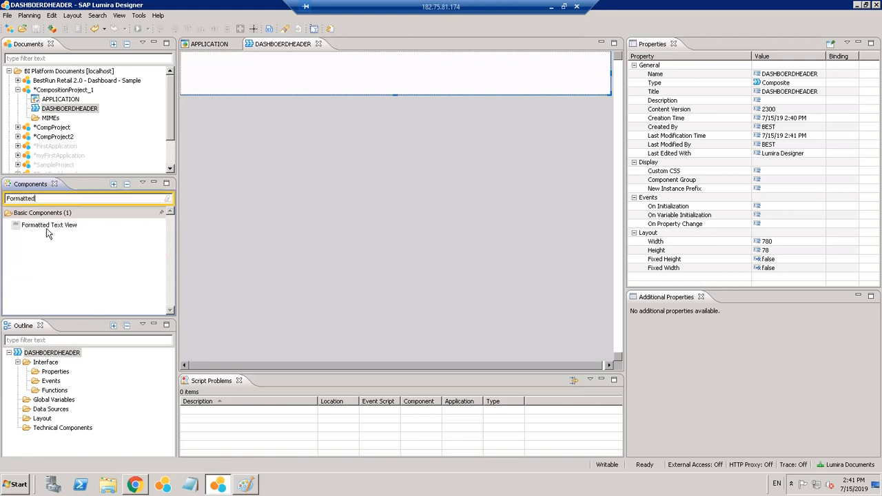
drag(50, 228, 206, 73)
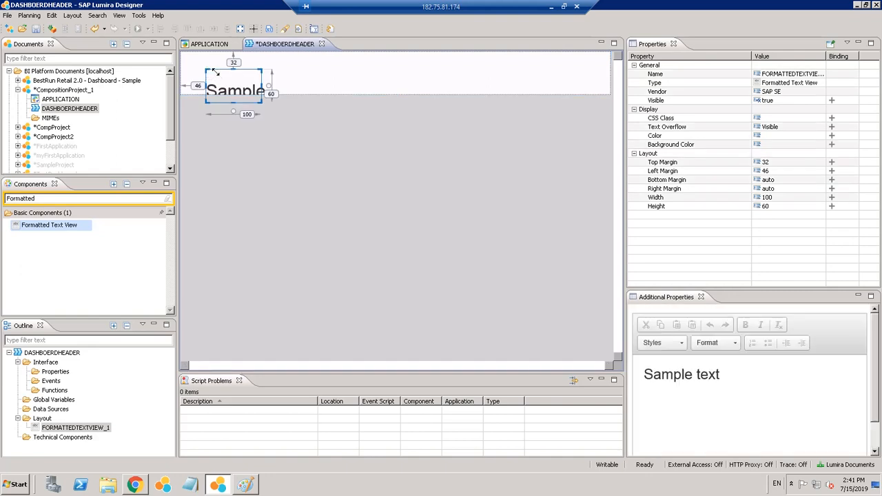
Step: Replace the text view's sample text with "Financial Dashboard"
click(712, 365)
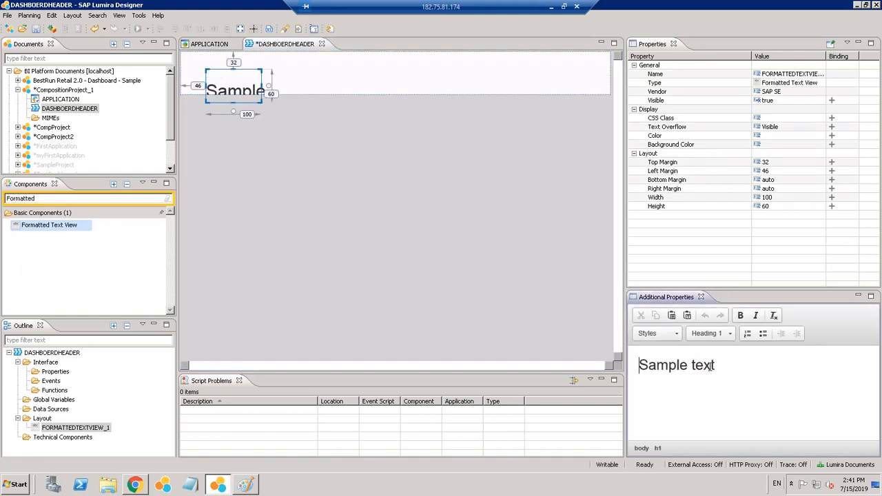
key(ctrl+a)
text(Fin)
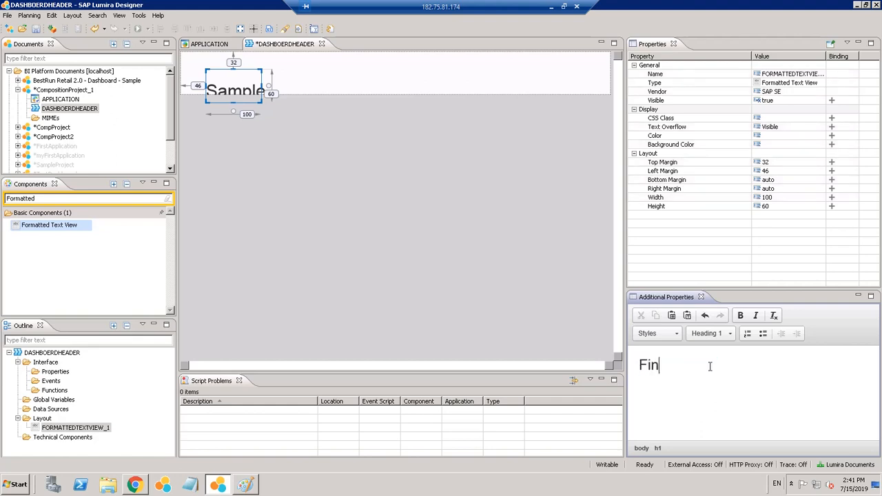
text(ancial )
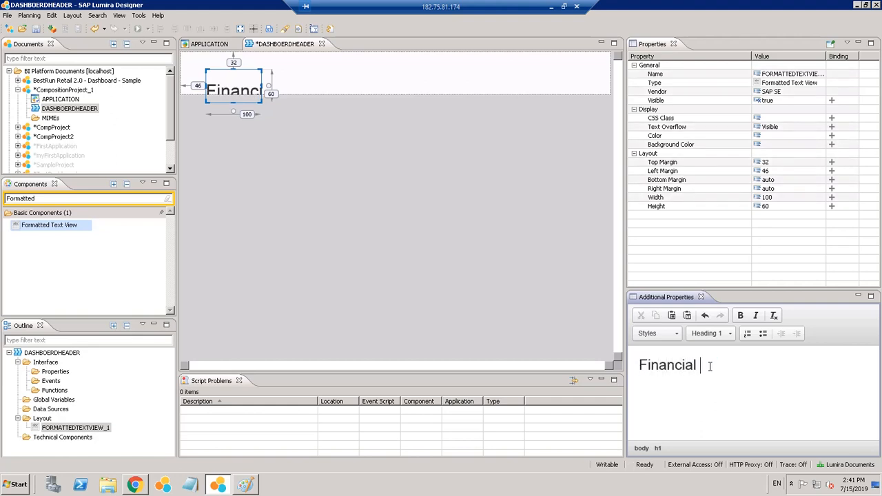
text(Dashboard)
Step: Set the text view's top and left margins to 0 and its width to 300, and stretch its height to about 69
drag(309, 84, 360, 88)
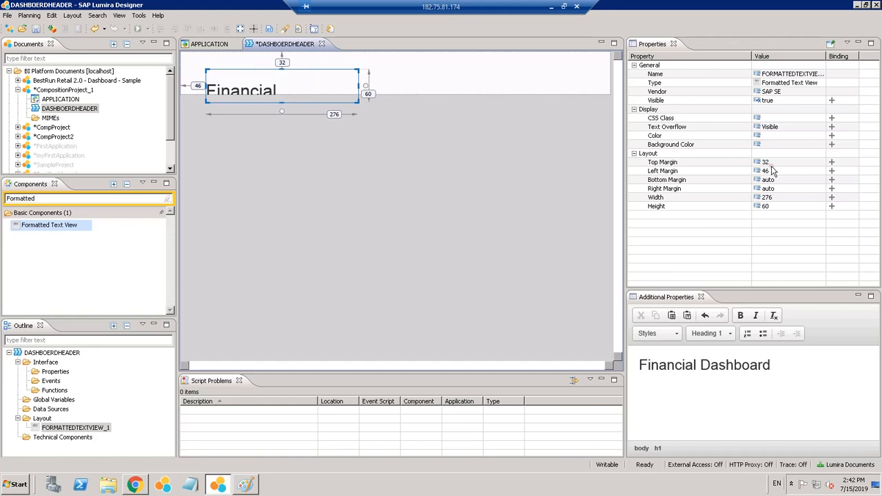
click(773, 164)
text(0)
key(Return)
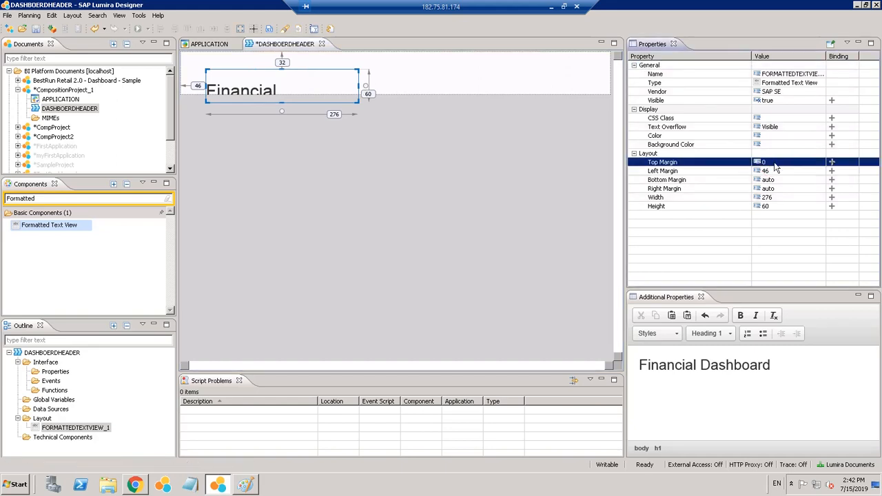
click(767, 171)
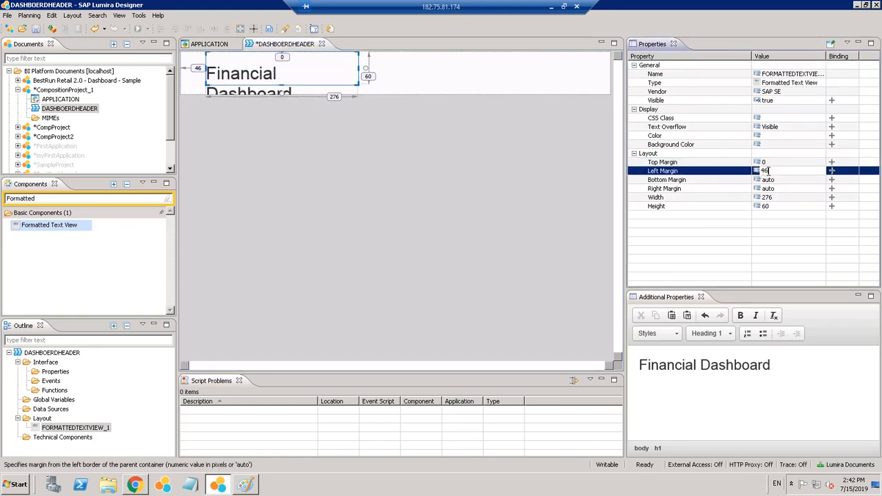
text(0)
key(Return)
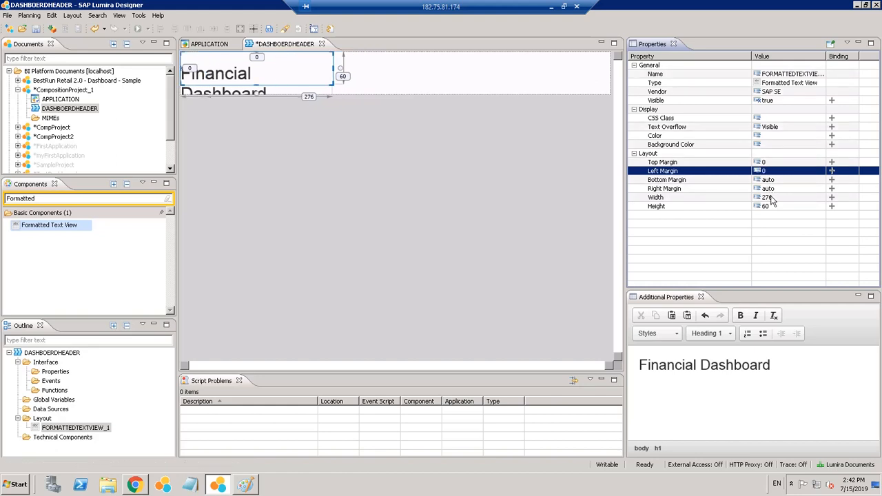
click(772, 199)
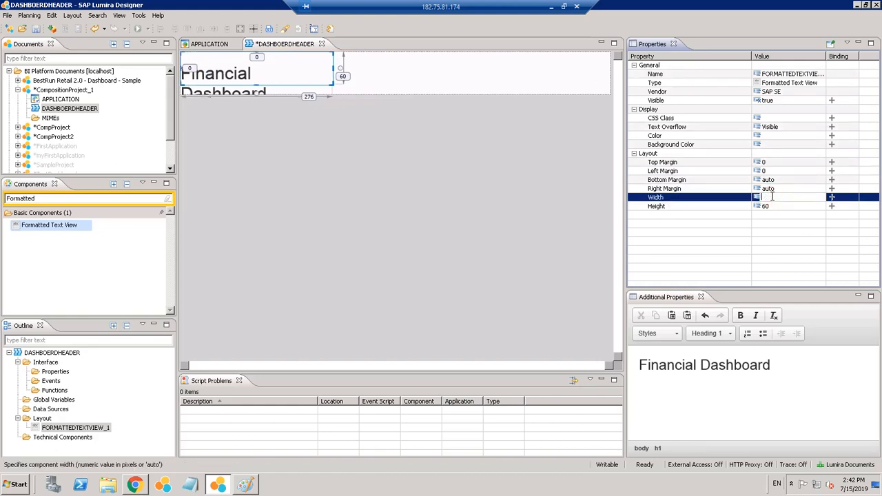
key(Return)
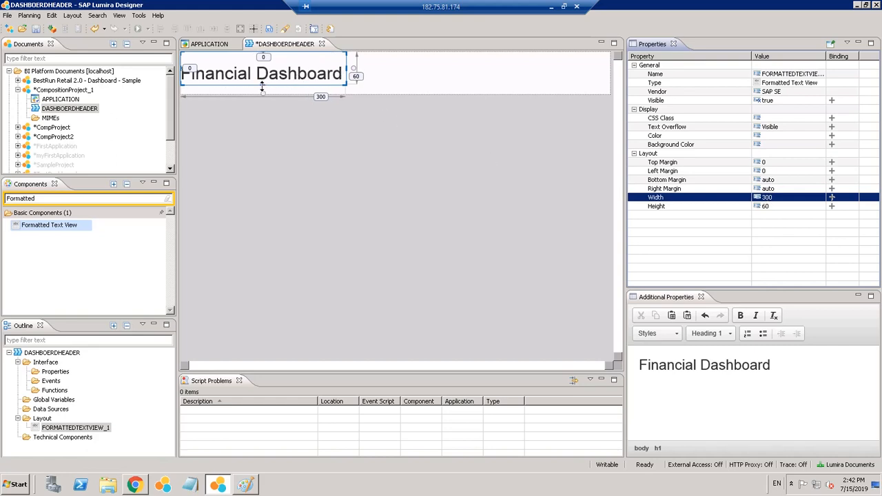
drag(262, 87, 263, 89)
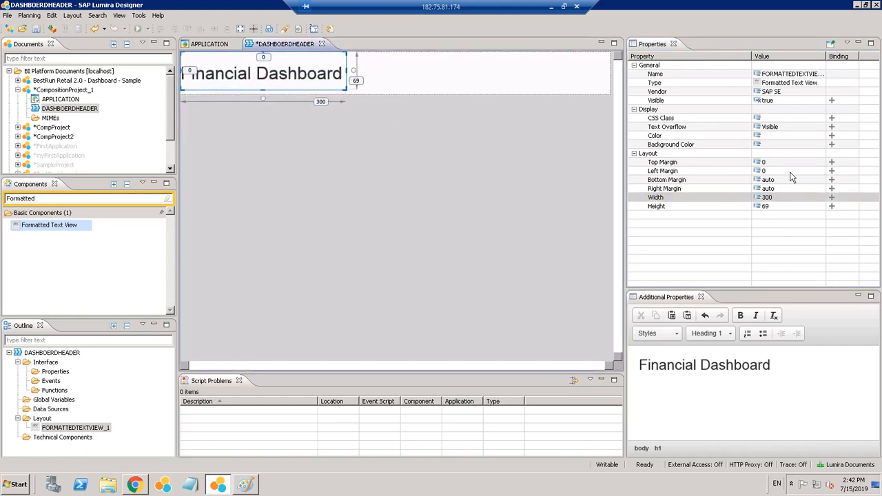
Step: Set the text view's color to red, RGB (255,0,0), and its background color to muted violet-blue, RGB (128,128,192)
click(772, 136)
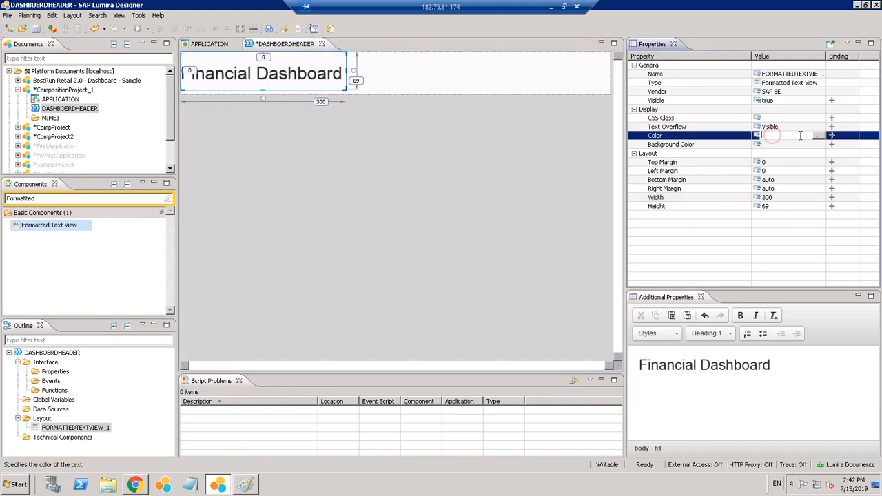
click(818, 136)
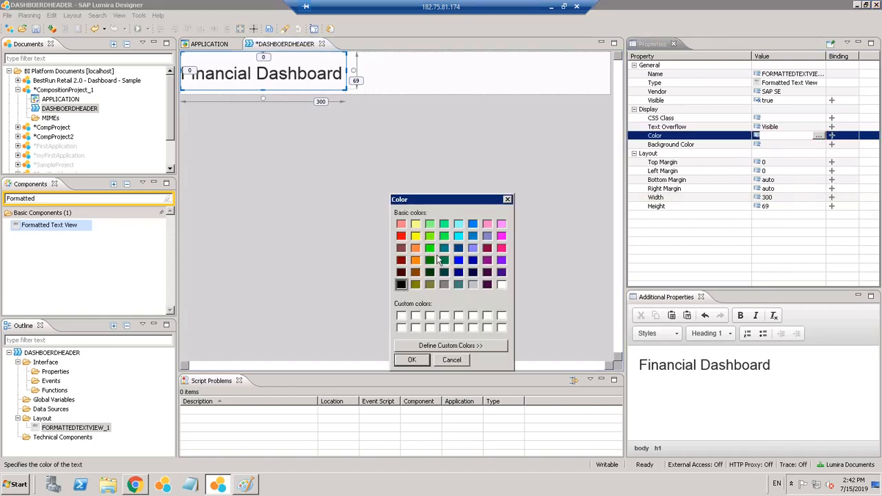
click(401, 236)
click(412, 359)
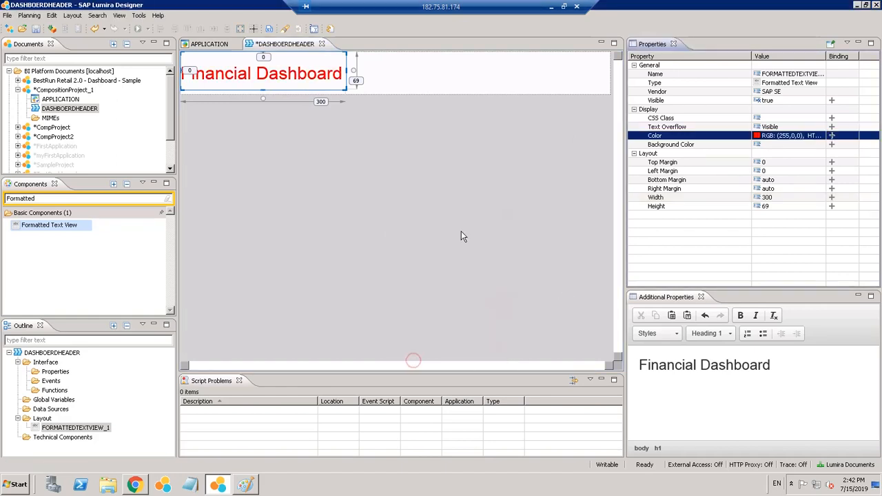
click(800, 145)
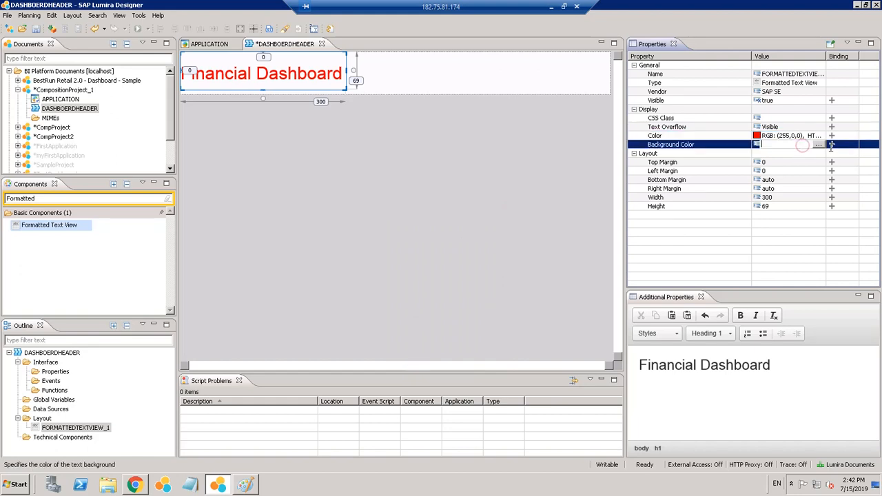
click(818, 144)
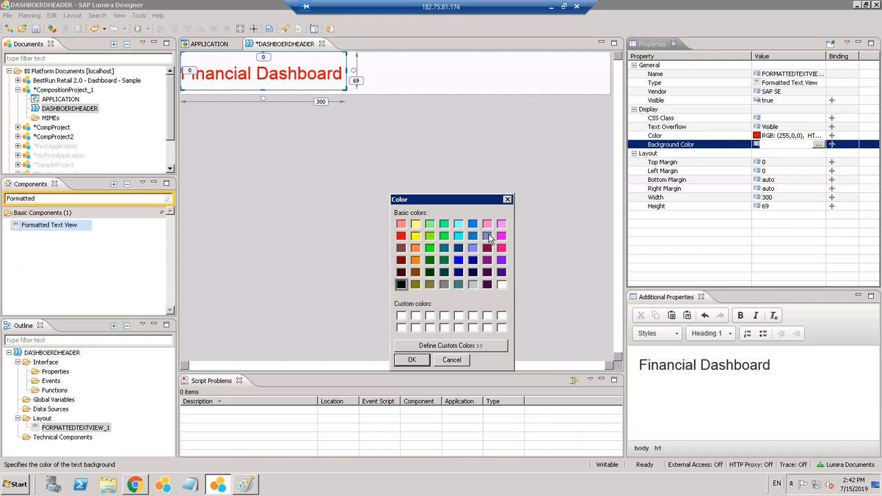
click(488, 236)
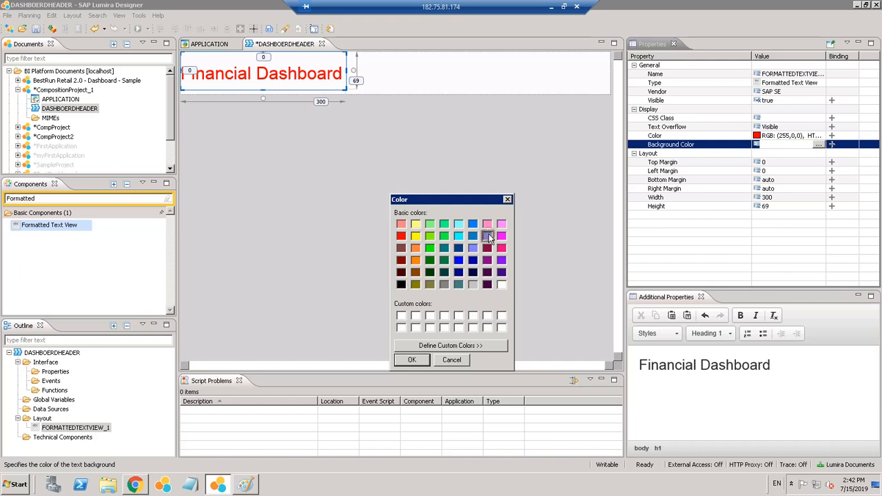
click(413, 360)
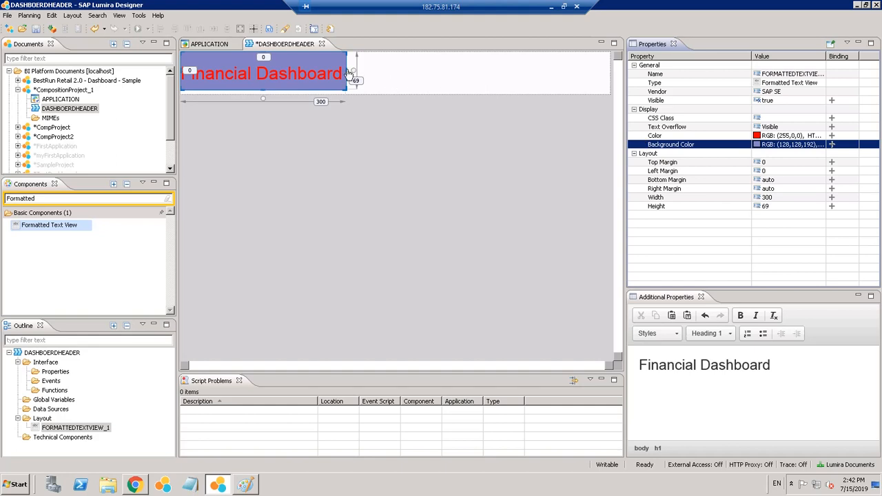
Step: Enlarge the Financial Dashboard text view to about 393 wide and 76 high
drag(358, 69, 409, 71)
drag(288, 90, 288, 94)
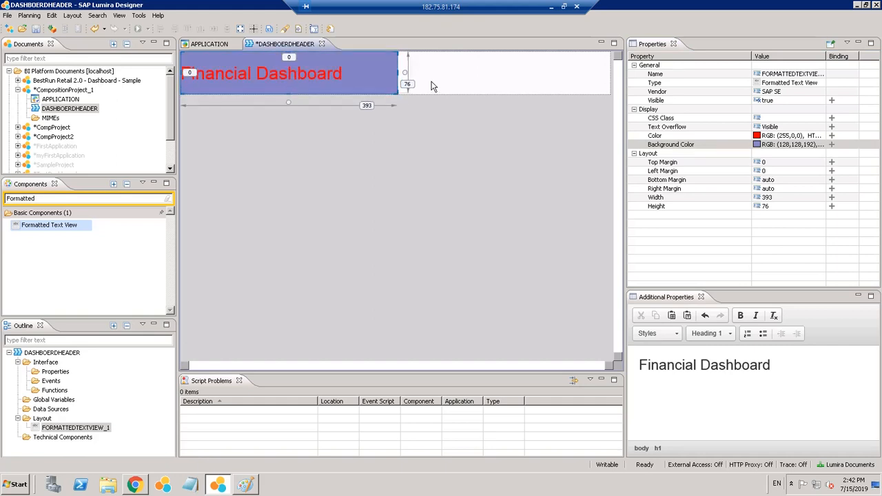
click(430, 84)
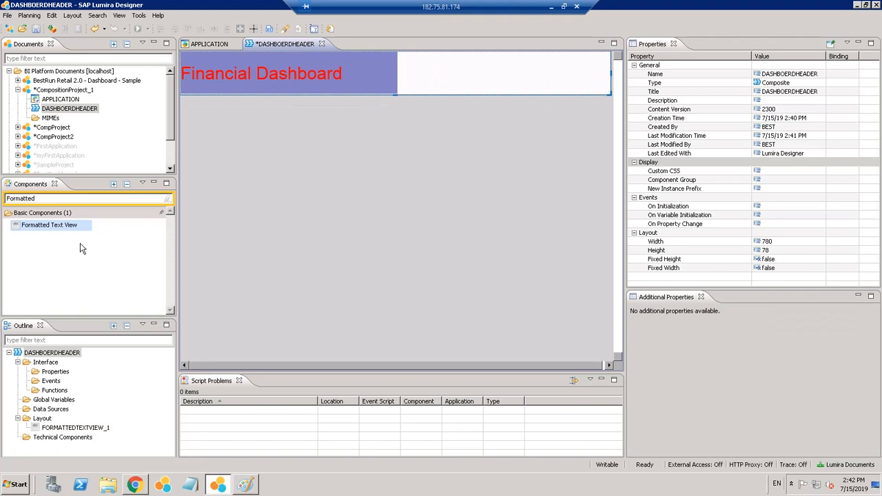
Step: Place an Image component beside the title at about 465 left margin, anchor it to the bottom edge, and shrink its height to about 69
double_click(57, 198)
text(image)
drag(25, 230, 517, 78)
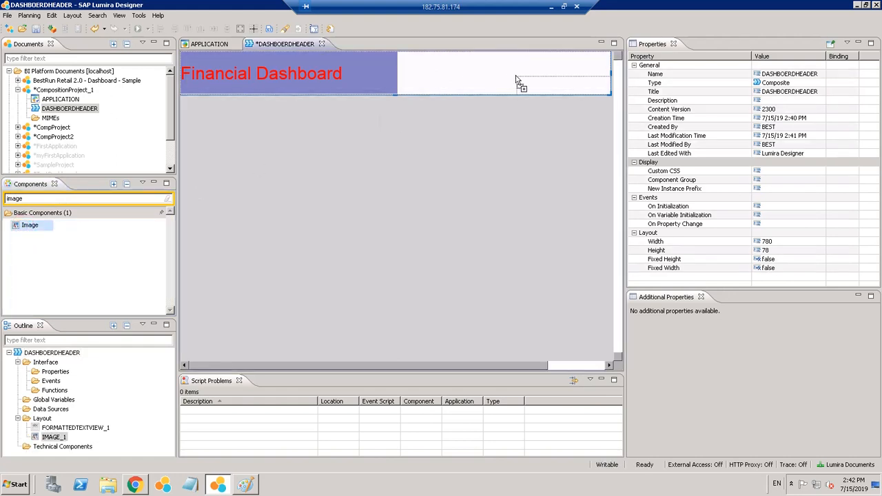
drag(540, 107, 522, 176)
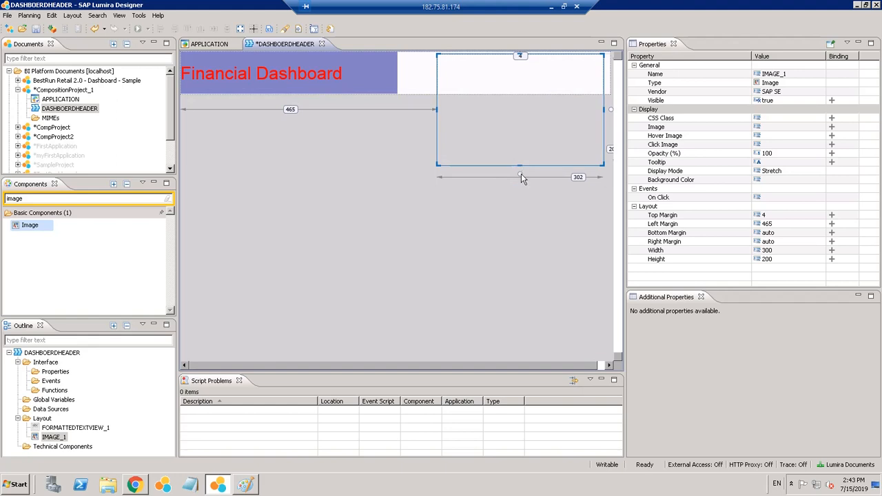
click(521, 174)
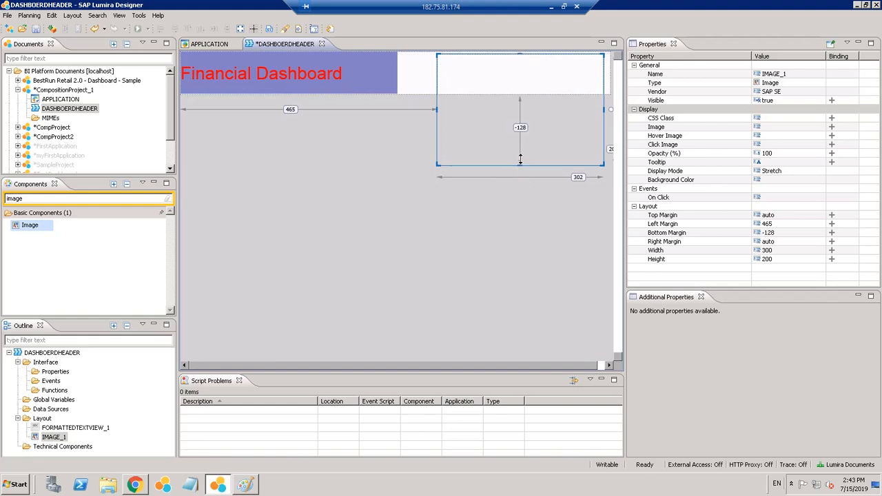
drag(521, 165, 522, 91)
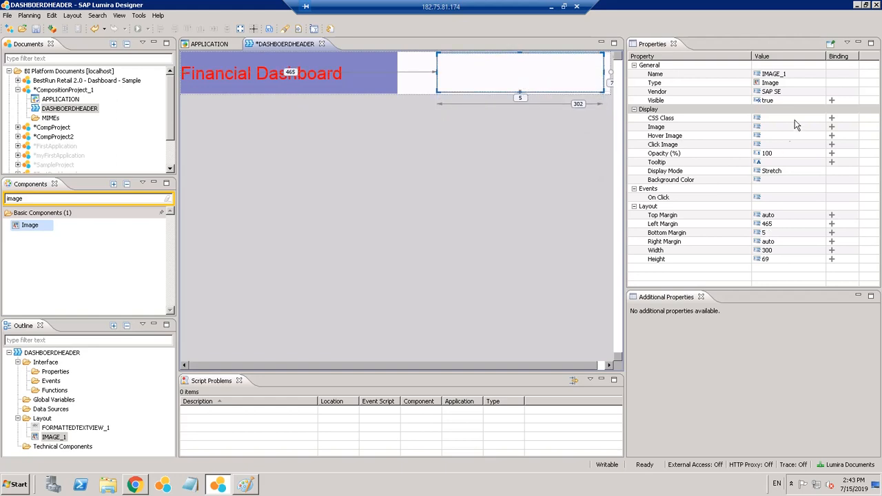
Step: For the header's image component, upload the LumiraLogo JPEG from the Desktop into the CompositionProject_1 document
click(792, 120)
click(792, 126)
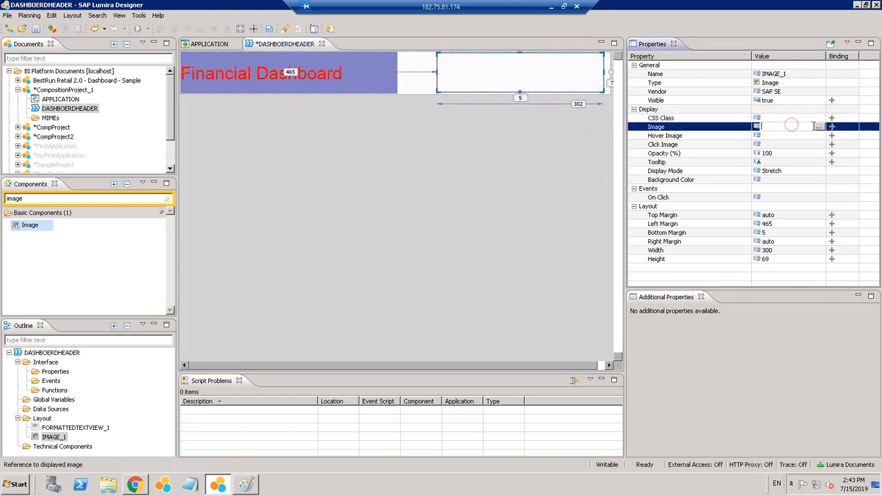
click(818, 128)
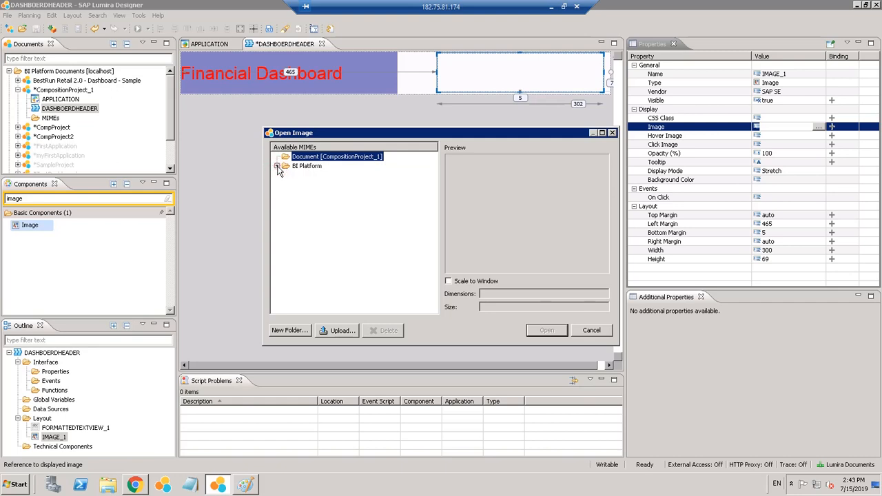
click(304, 168)
double_click(307, 171)
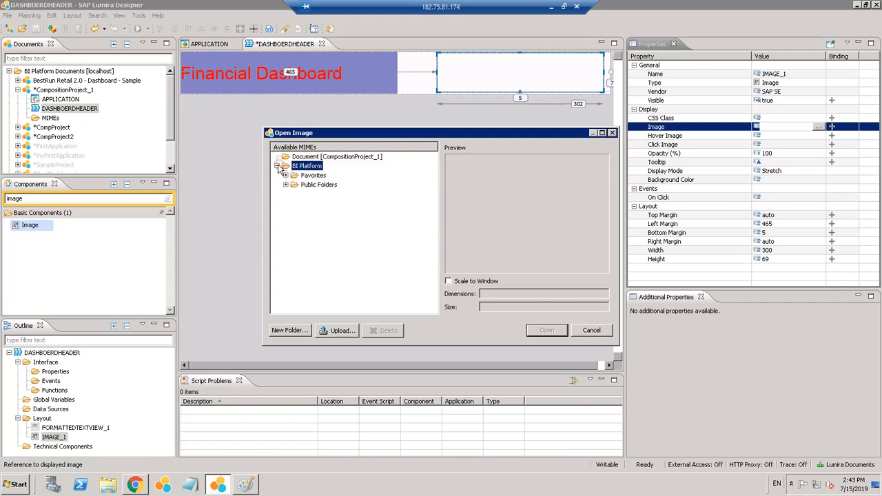
click(314, 176)
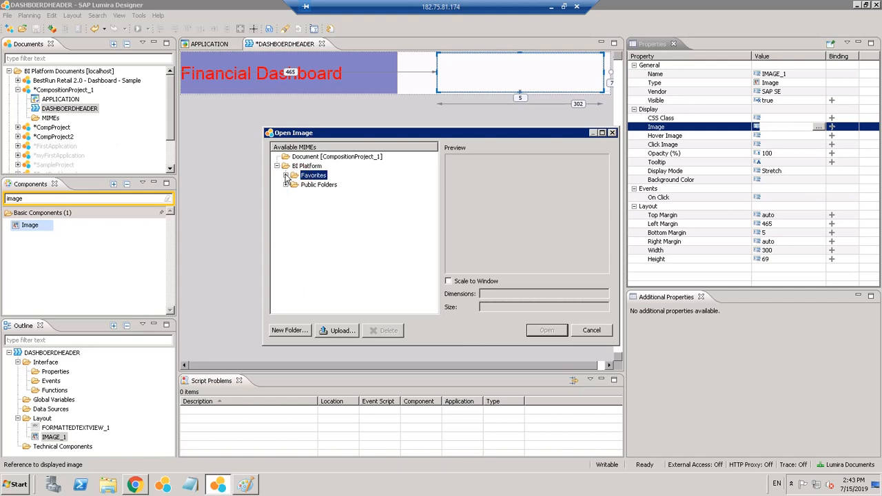
click(287, 176)
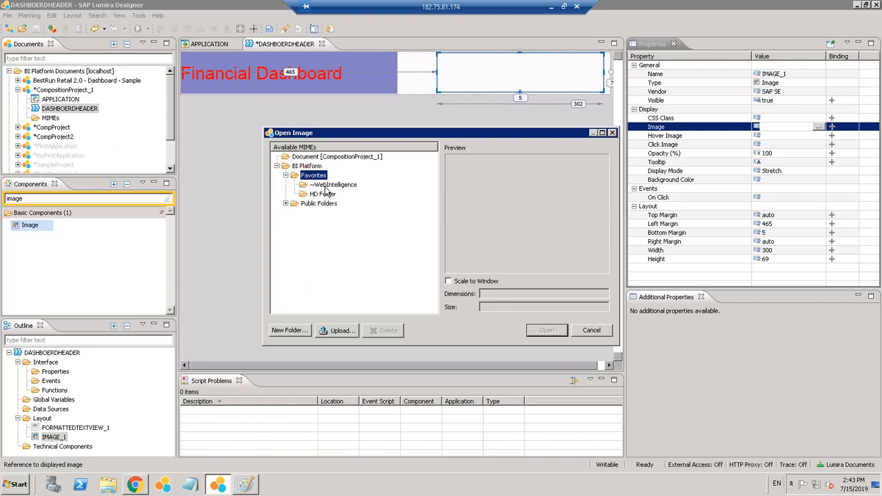
click(327, 186)
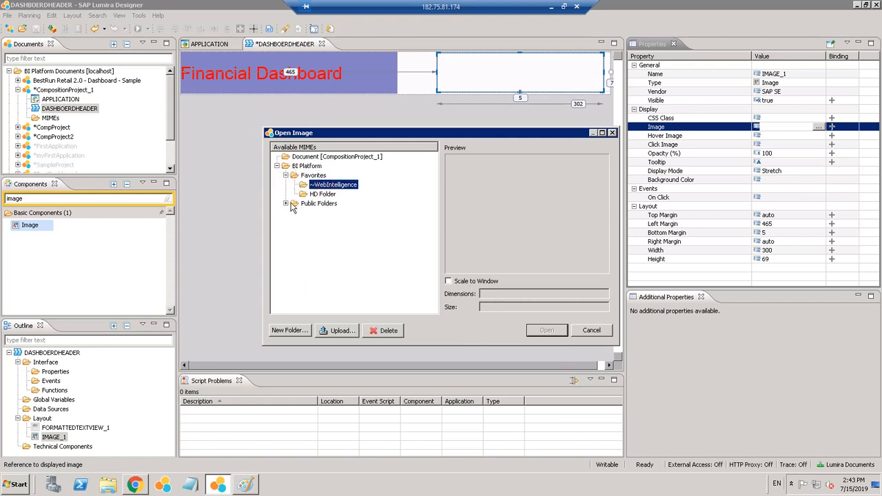
click(326, 158)
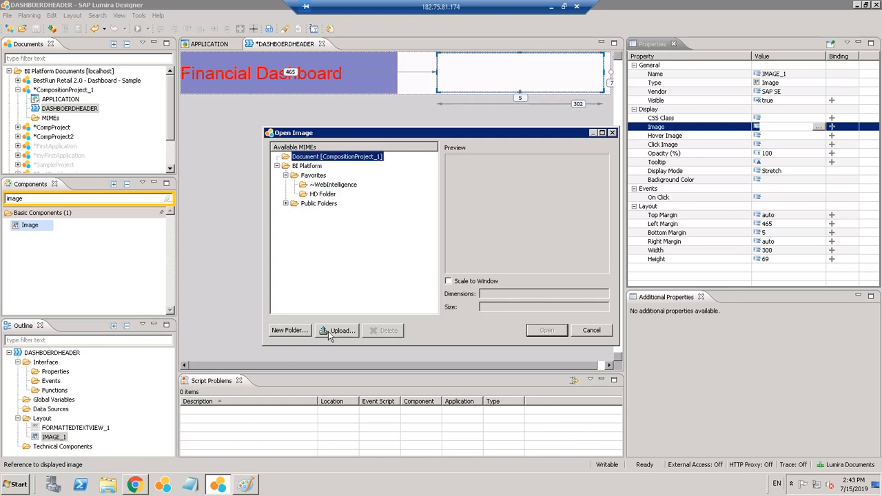
click(328, 331)
click(385, 269)
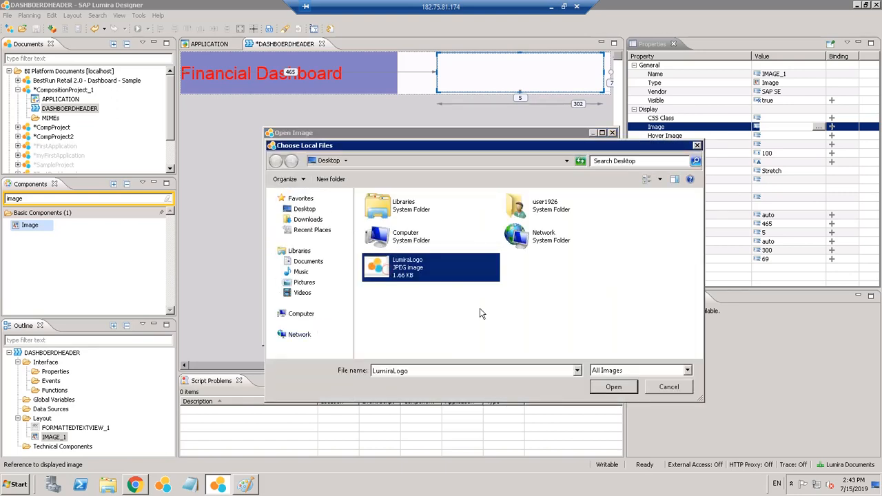
click(614, 387)
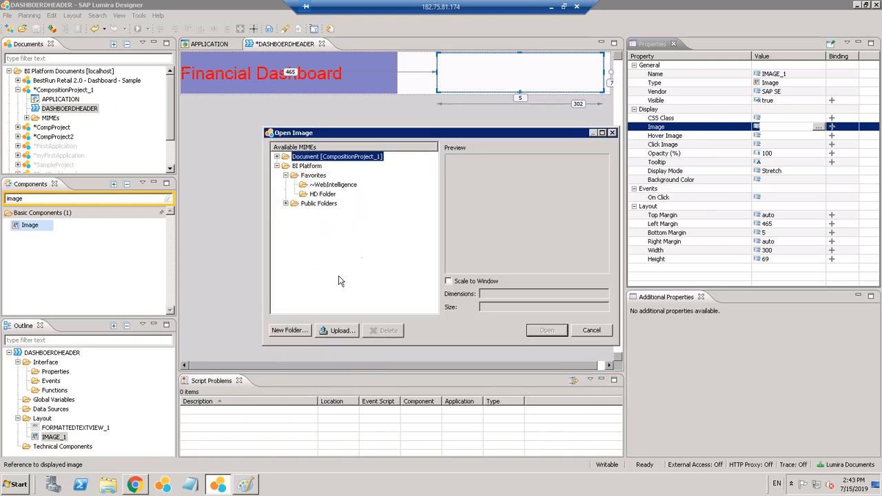
Step: Assign LumiraLogo.jpg from the CompositionProject_1 document as the image component's displayed image
click(337, 331)
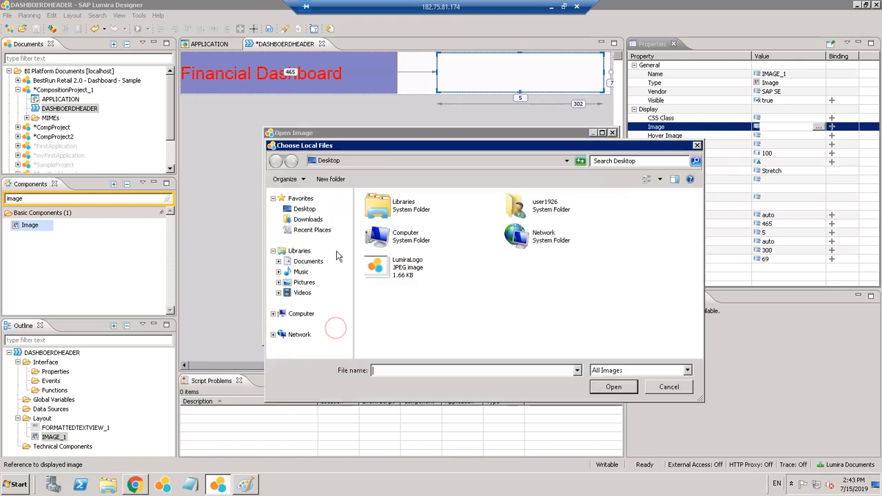
click(669, 386)
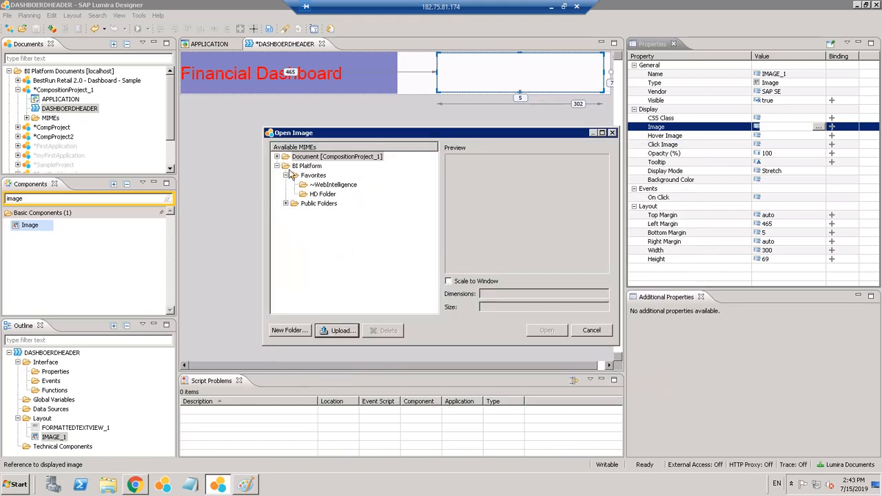
click(276, 157)
click(320, 166)
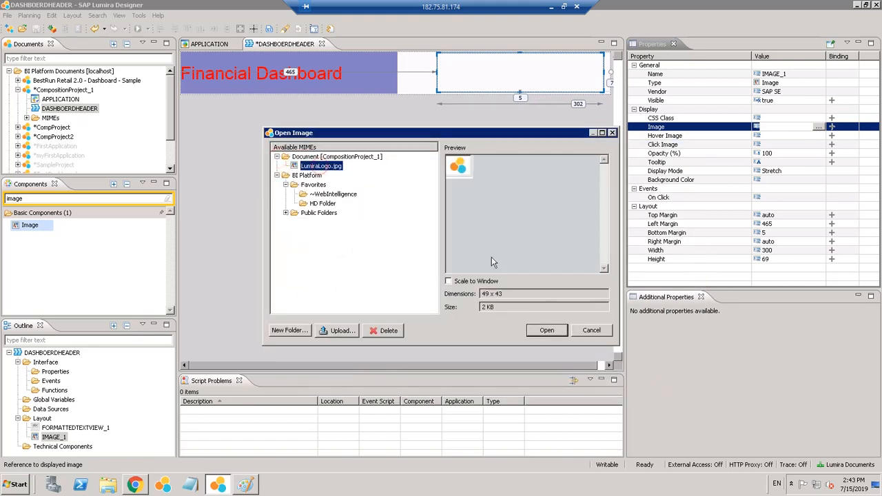
click(461, 167)
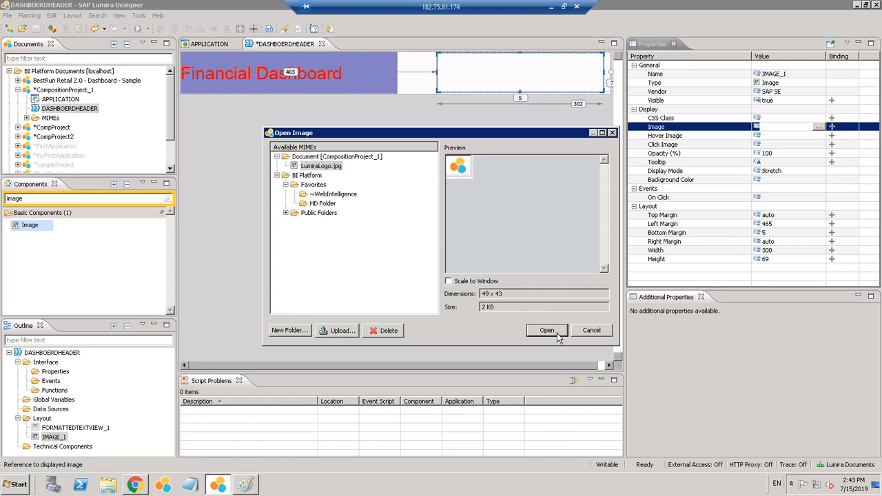
click(534, 328)
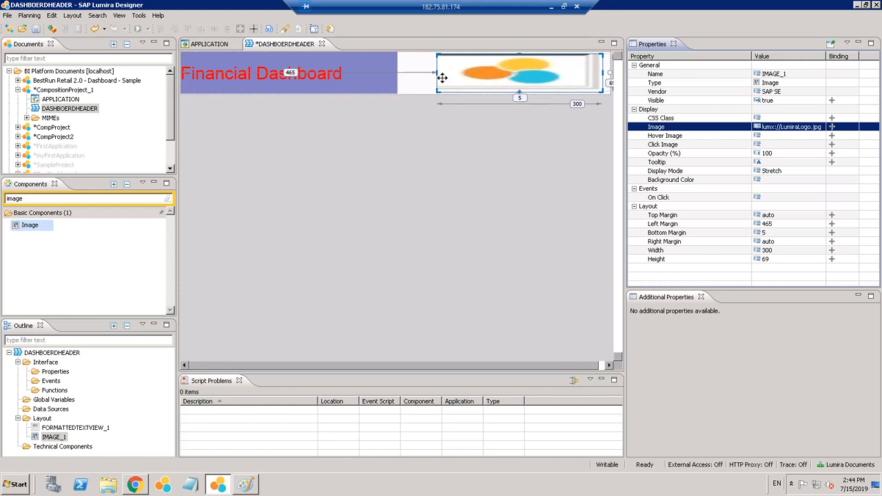
Step: Widen the logo image to about 311 with a left margin of about 454, and save and close the DASHBOERDHEADER composite
drag(430, 73, 424, 73)
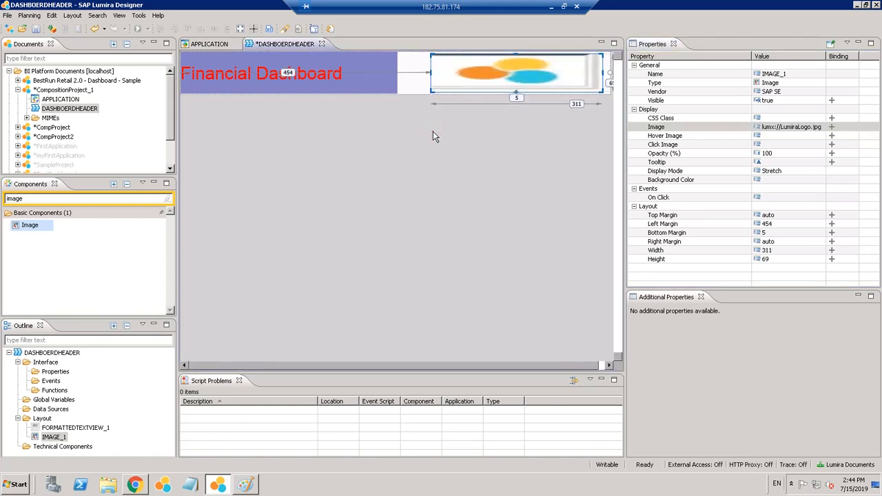
click(36, 29)
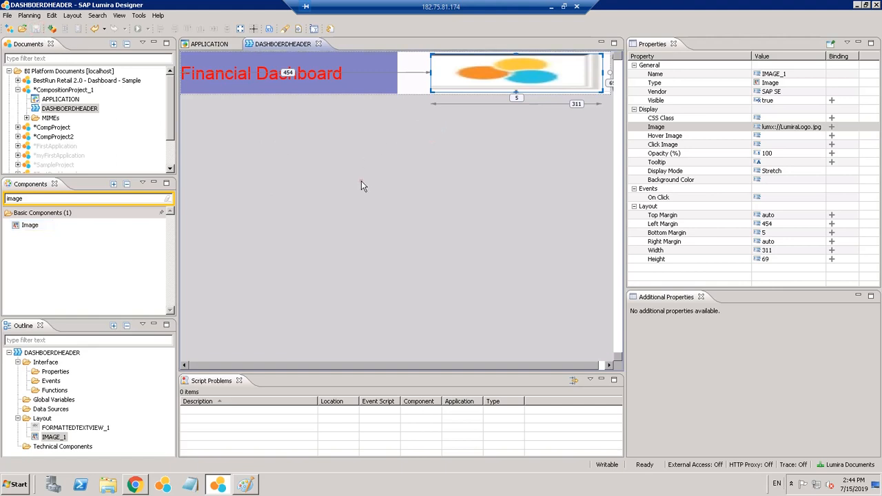
click(319, 44)
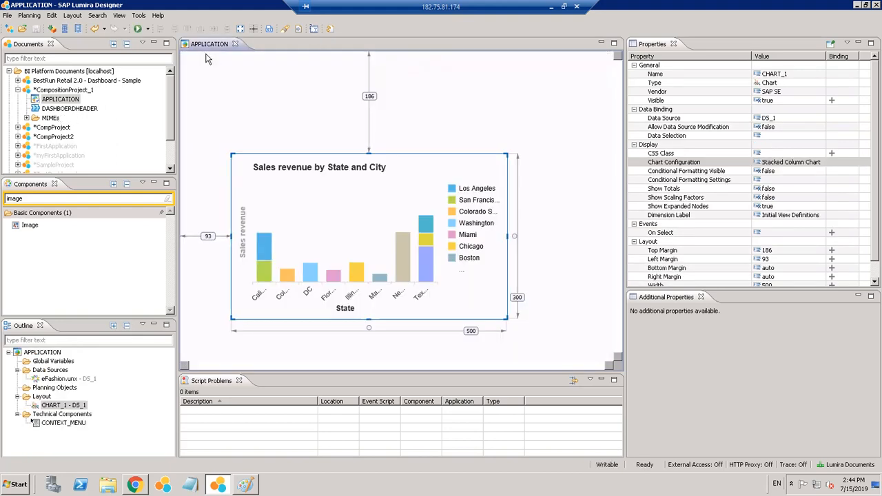
Step: Place the DASHBOERDHEADER composite above the chart at about 13 top and 16 left margin, and save the application
click(268, 111)
click(73, 109)
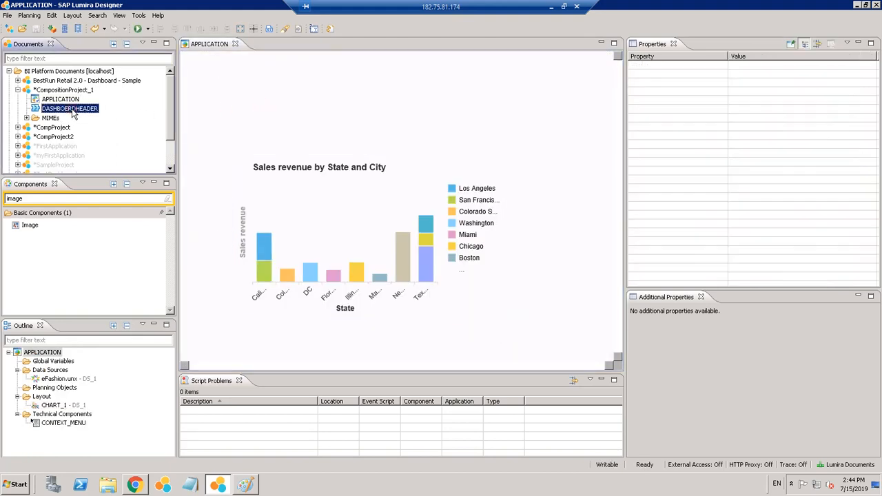
drag(72, 109, 229, 78)
mouse_move(291, 82)
mouse_down()
mouse_move(240, 74)
mouse_move(255, 67)
mouse_up()
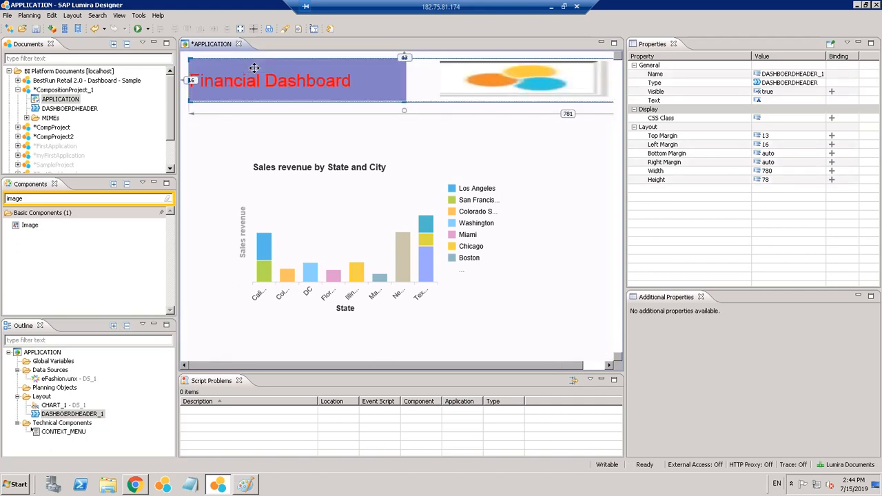
click(210, 147)
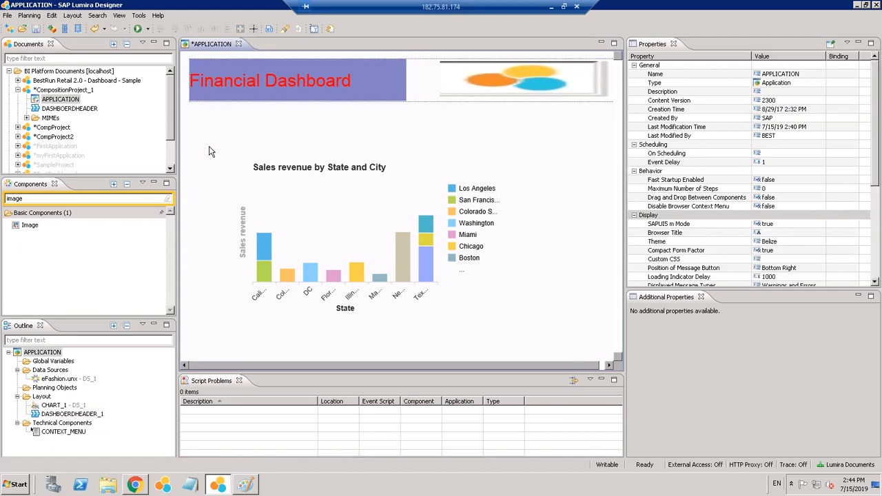
click(36, 28)
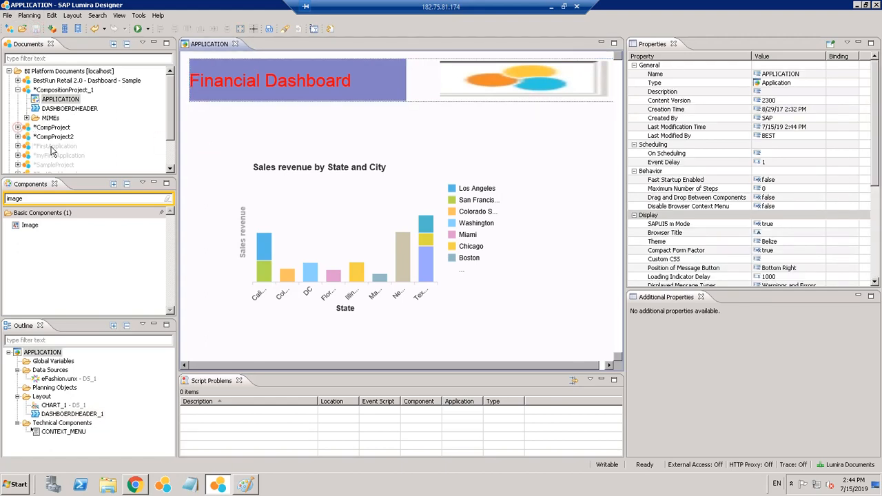
Step: Open the application of CompProject and delete the orange Financial Dashboard title composite from its layout
click(17, 127)
double_click(61, 136)
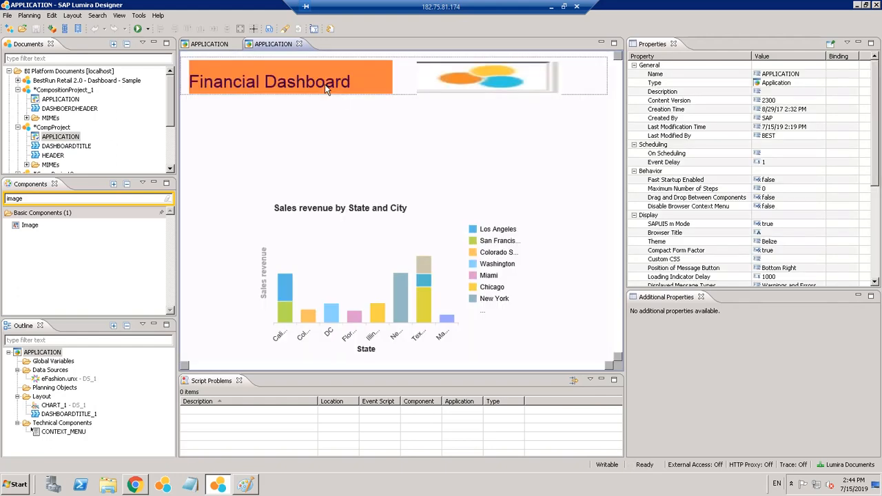
click(325, 85)
key(Delete)
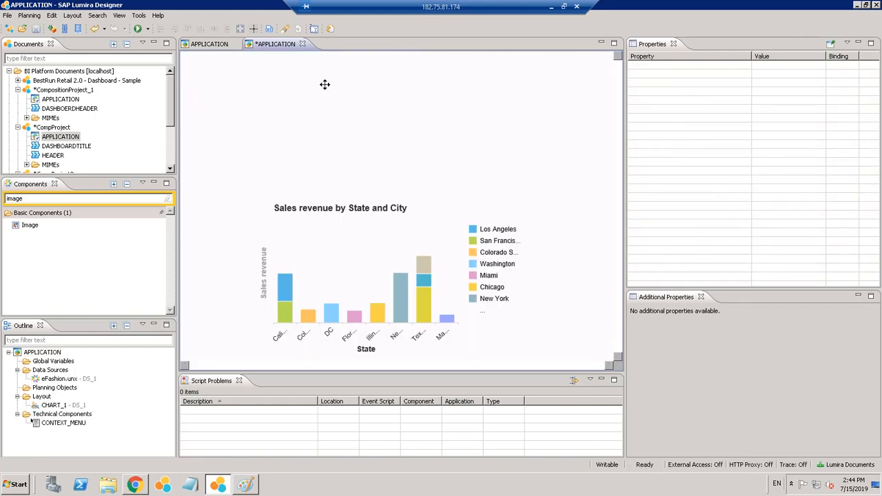
Step: Copy the DASHBOERDHEADER composite from CompositionProject_1 into CompProject, overwriting the existing LumiraLogo.jpg
click(57, 109)
right_click(57, 109)
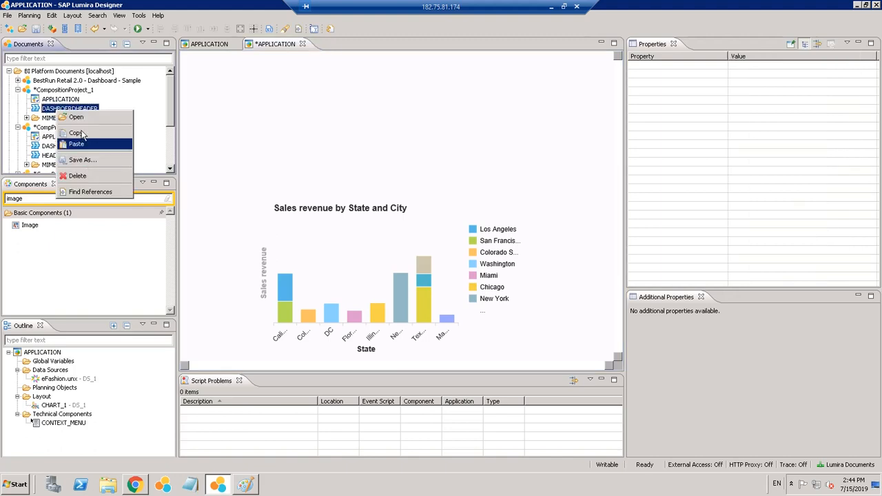
click(77, 134)
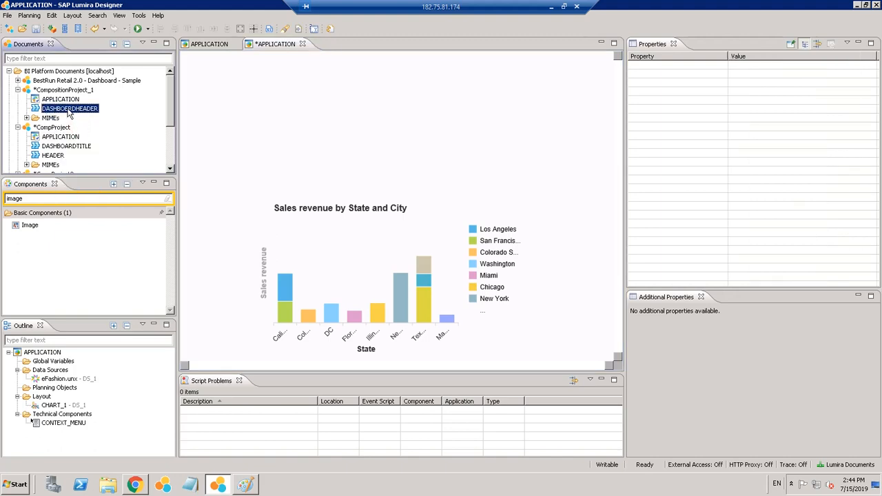
double_click(68, 111)
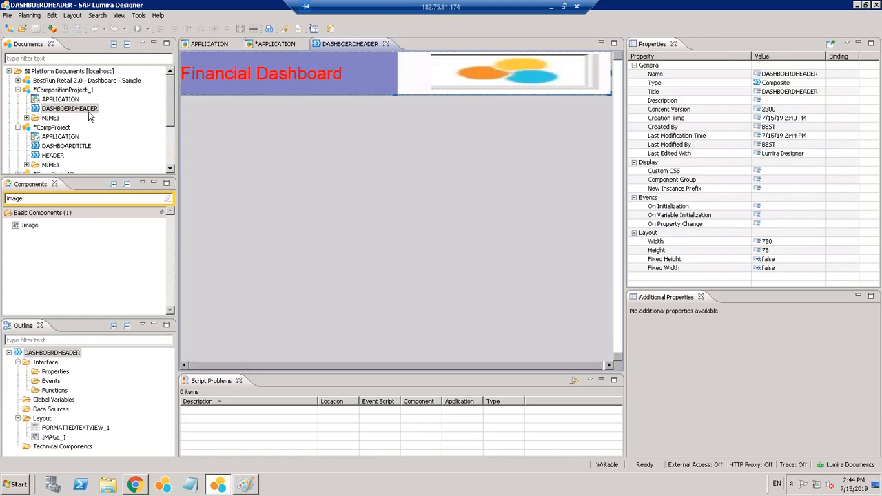
right_click(54, 129)
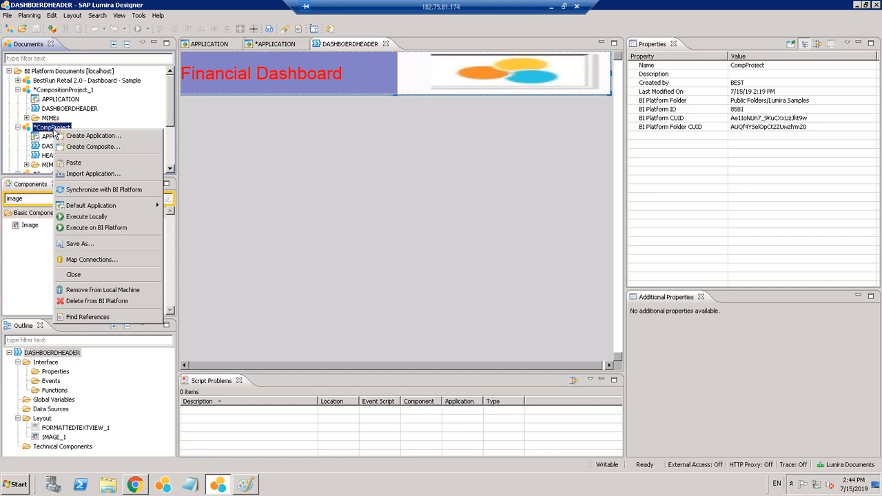
click(74, 164)
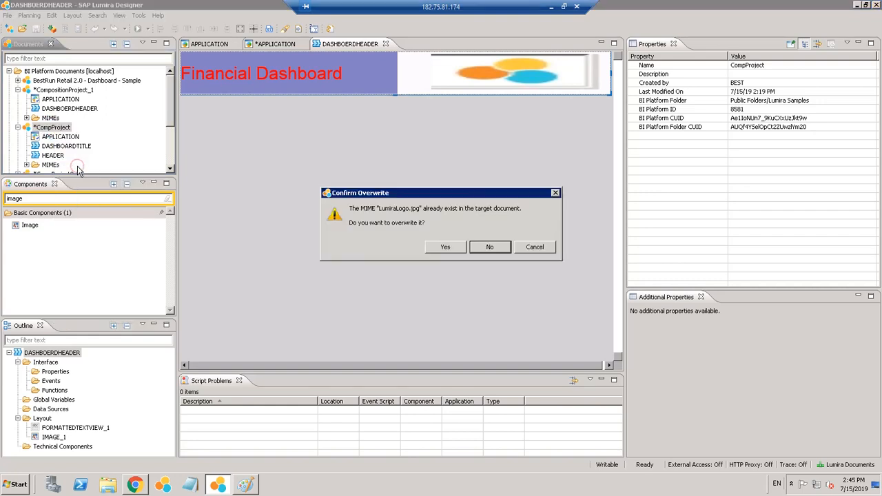
click(447, 249)
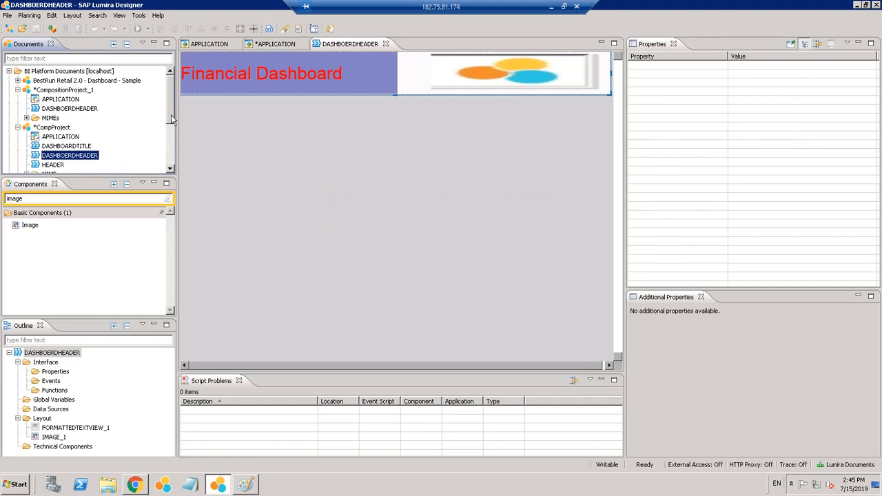
Step: Place CompProject's DASHBOERDHEADER composite above the chart in its application, at about 17 top and 19 left margin
drag(172, 115, 172, 125)
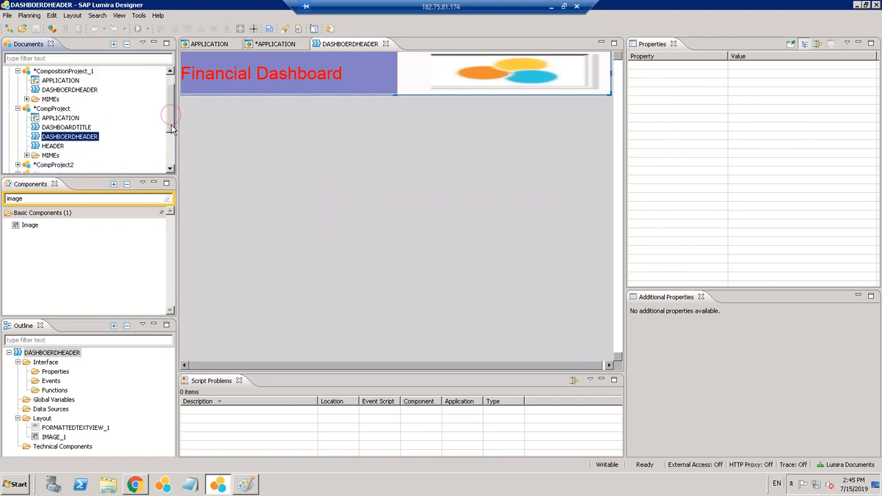
click(259, 44)
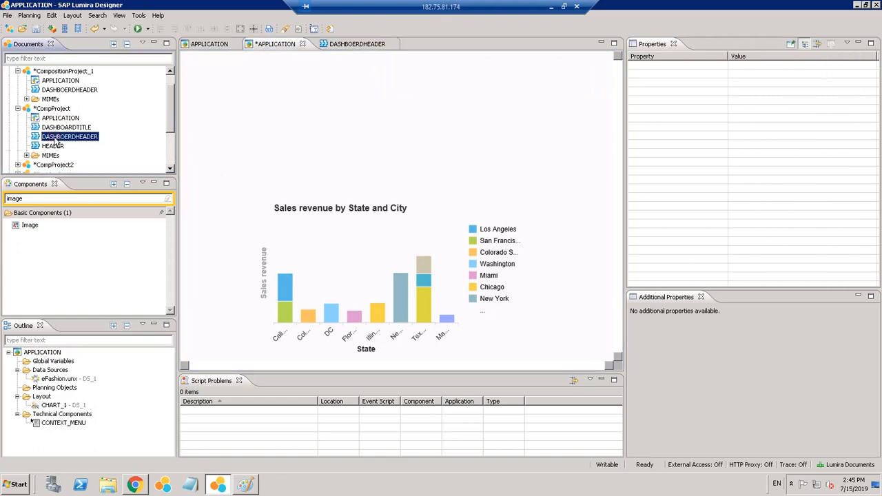
drag(55, 141, 214, 76)
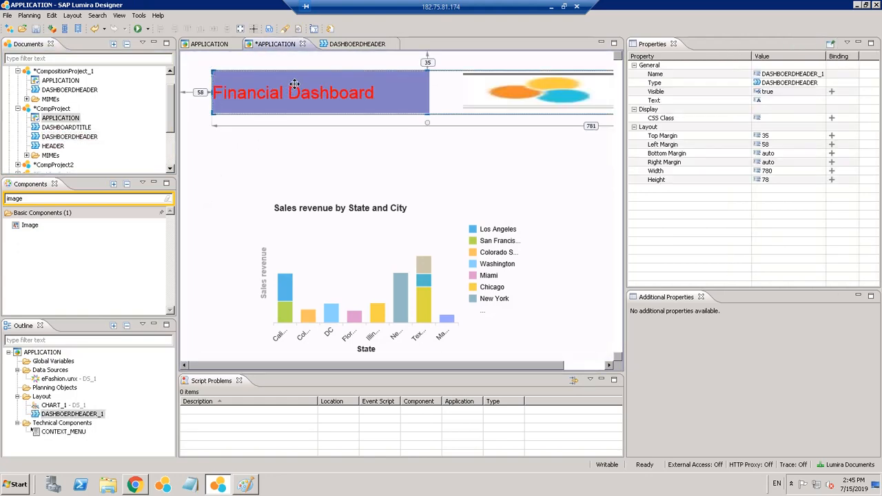
drag(297, 79, 274, 73)
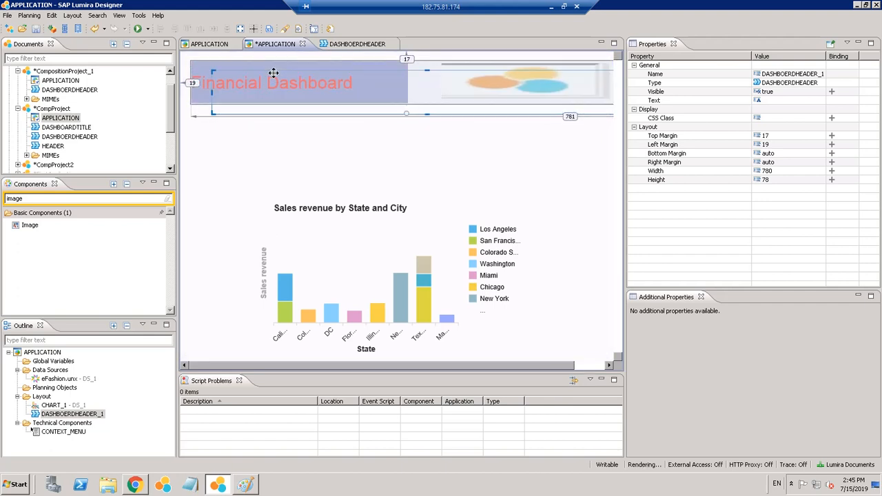
click(265, 164)
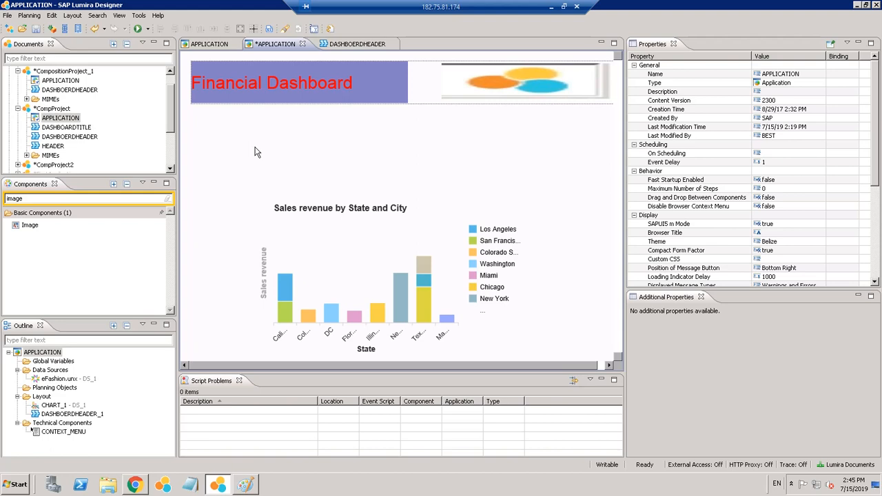
Step: Create a new composite named FOOTER in CompProject
right_click(55, 109)
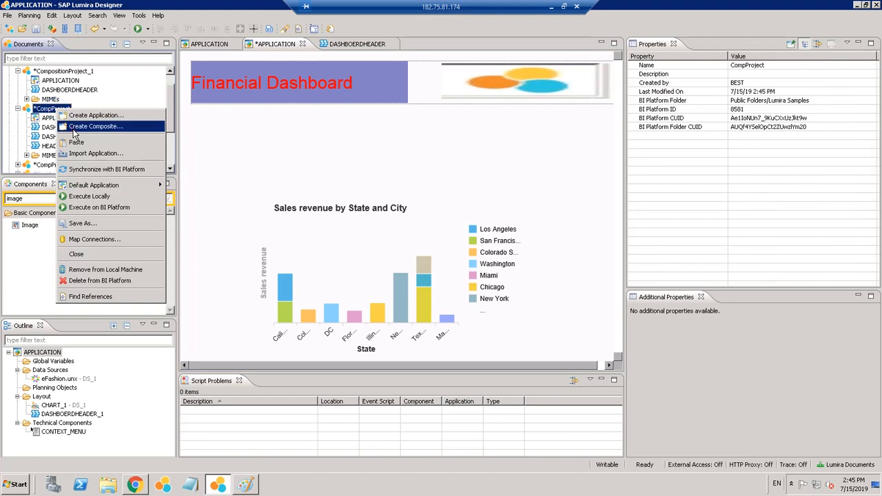
click(76, 127)
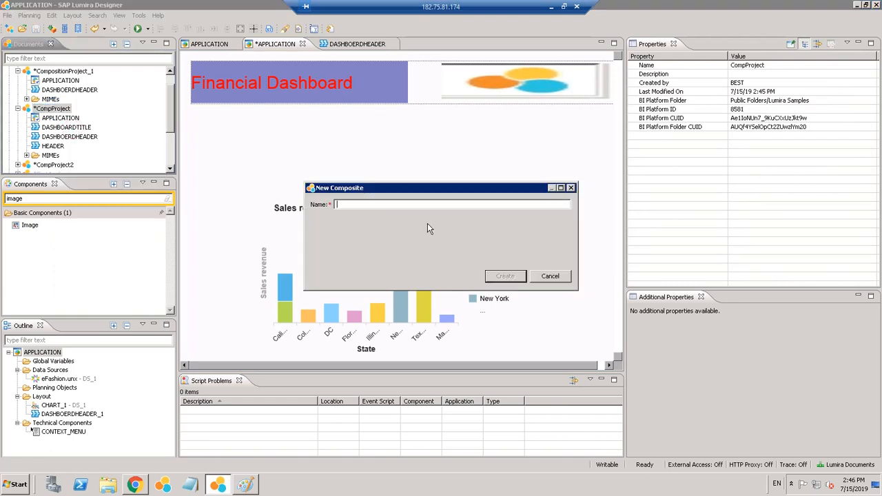
text(F)
key(BackSpace)
text(FOOTER)
key(Return)
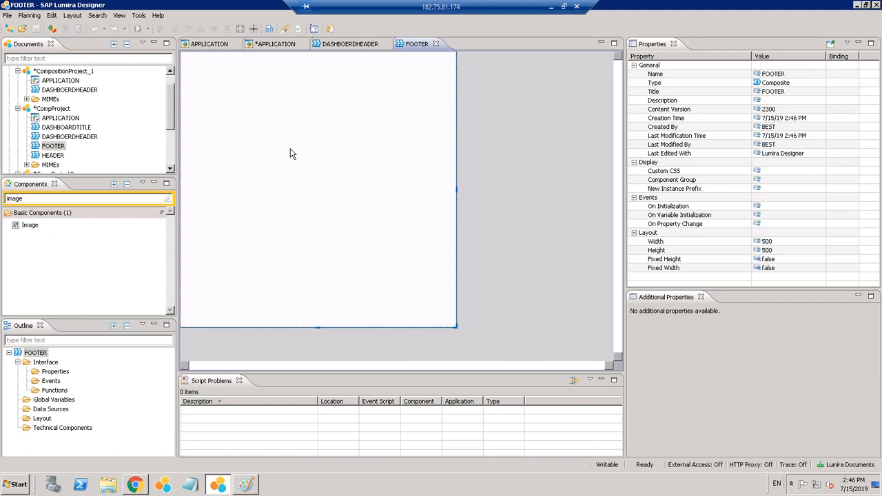
click(170, 104)
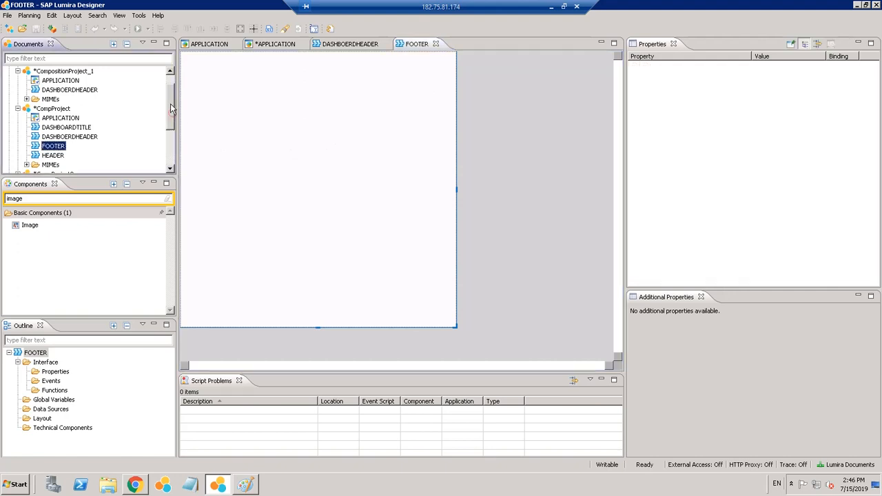
scroll(170, 104, up, 1)
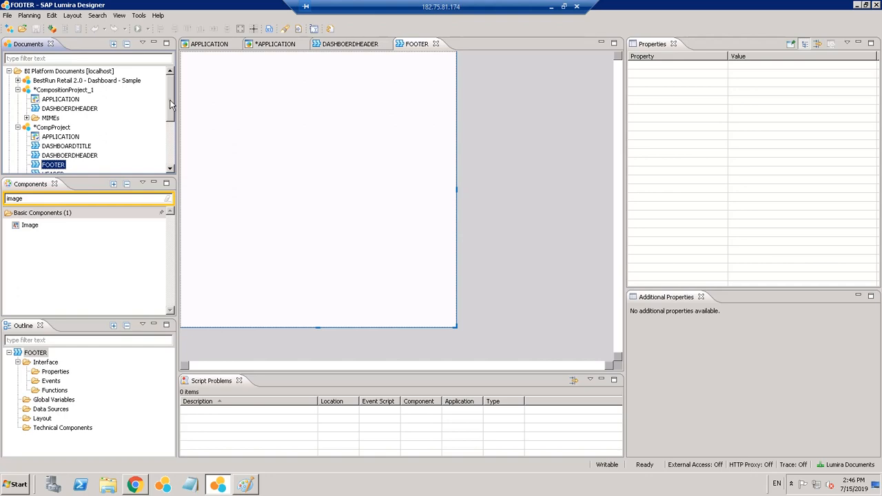
drag(171, 101, 170, 93)
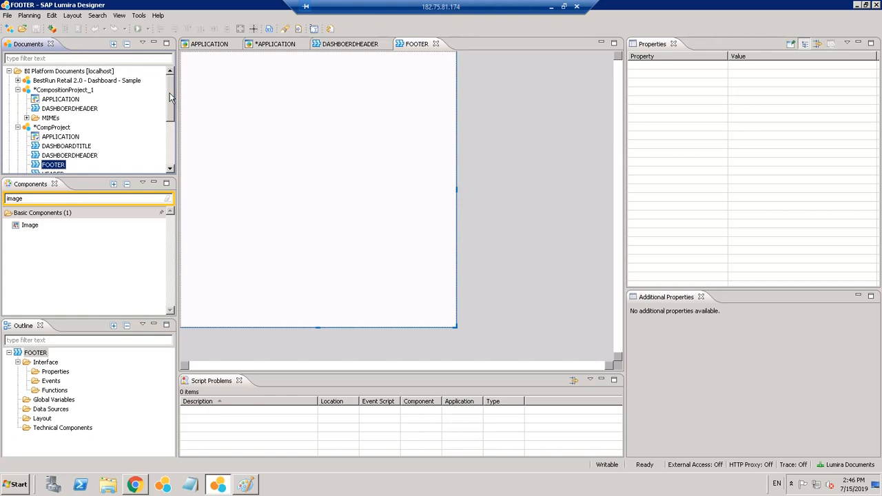